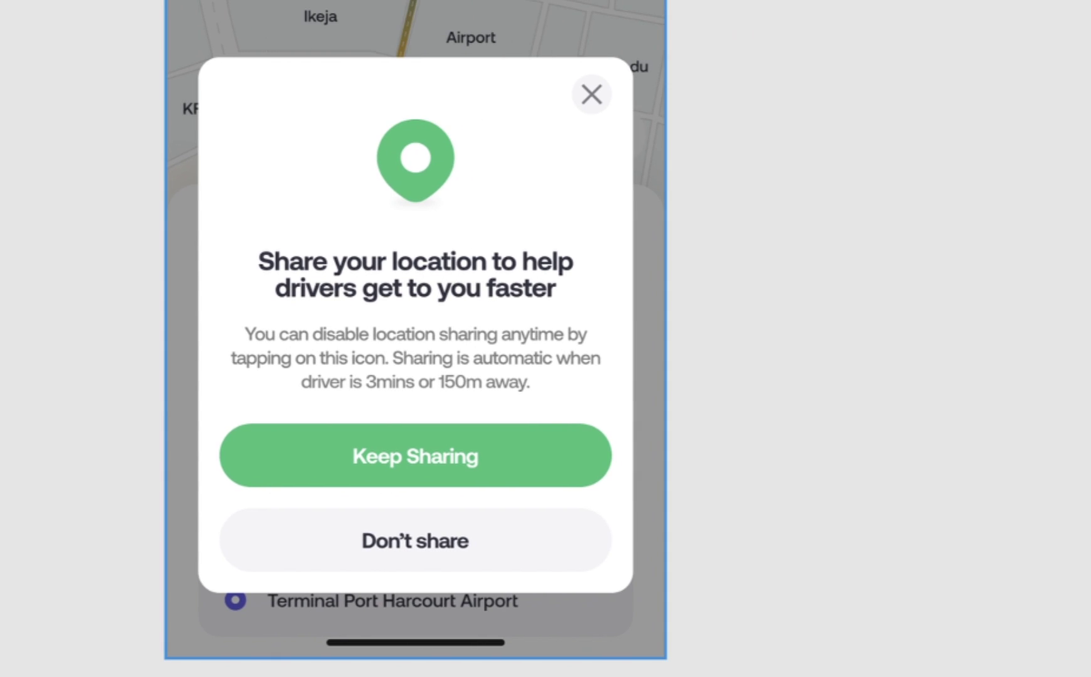
left_click(415, 338)
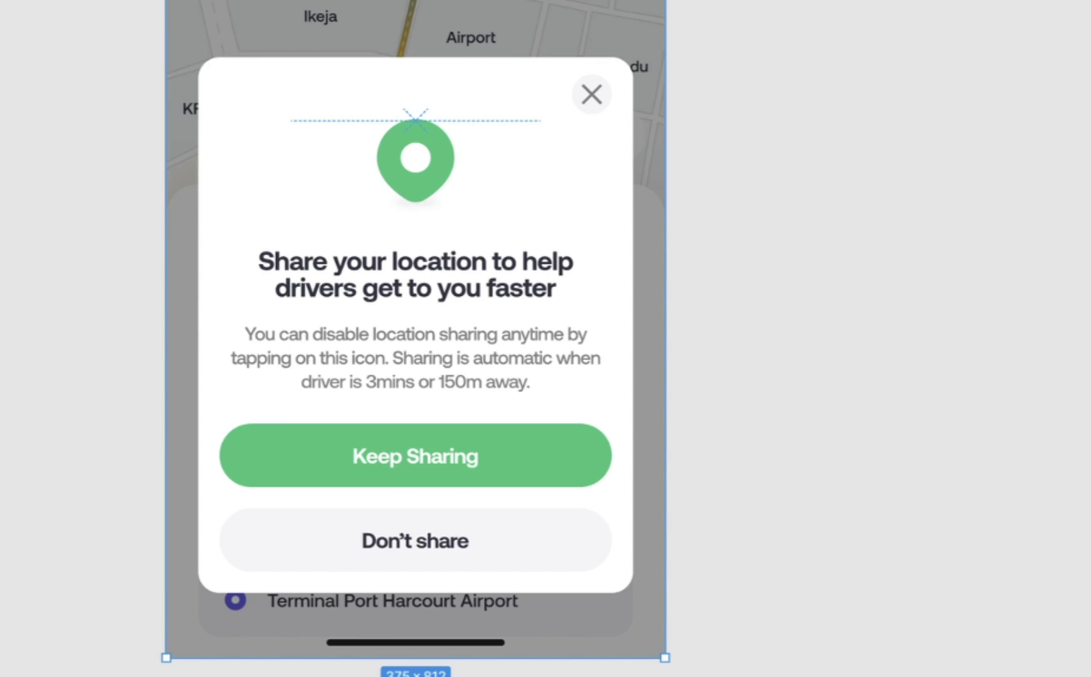
mouse_move(416, 157)
left_mouse_down()
mouse_move(532, 157)
mouse_move(416, 156)
left_mouse_up()
key("Escape")
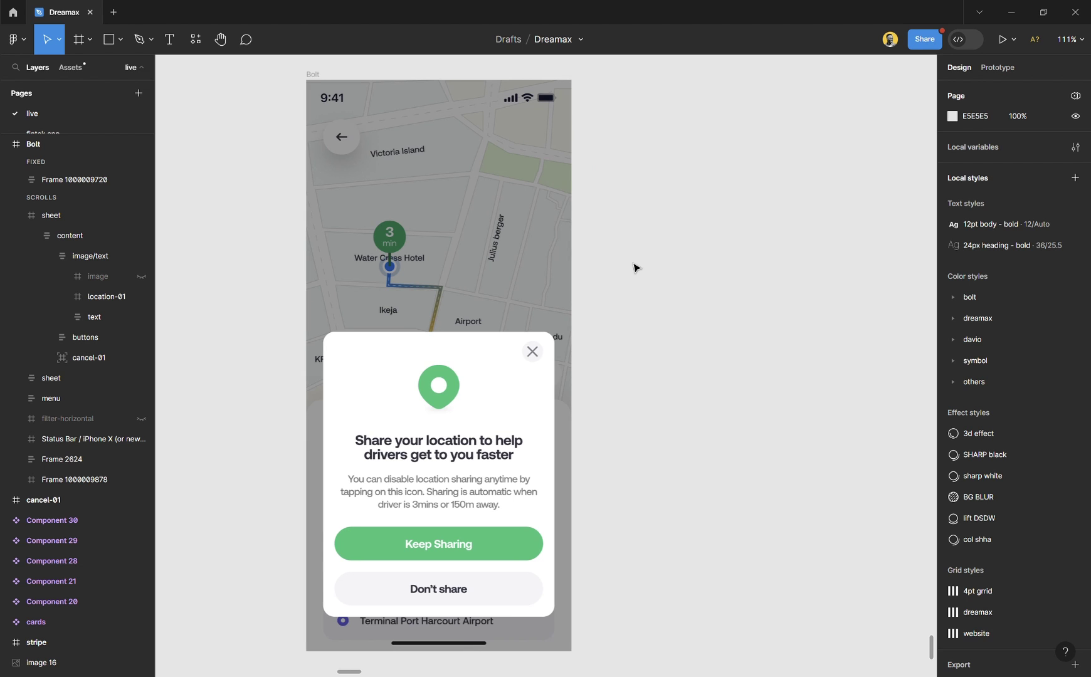
Duplicate the Bolt frame and delete the location card sheet from the copy.
scroll(633, 263, "right", 2)
left_click(300, 75)
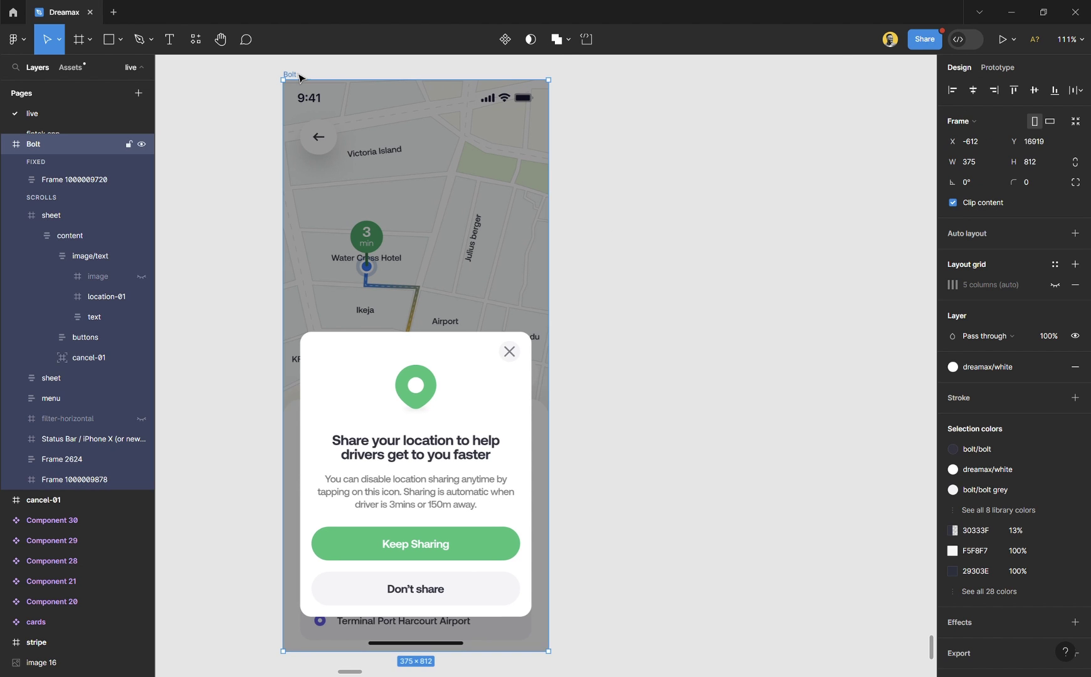
key("ctrl+d")
scroll(554, 235, "right", 2)
left_click(583, 183)
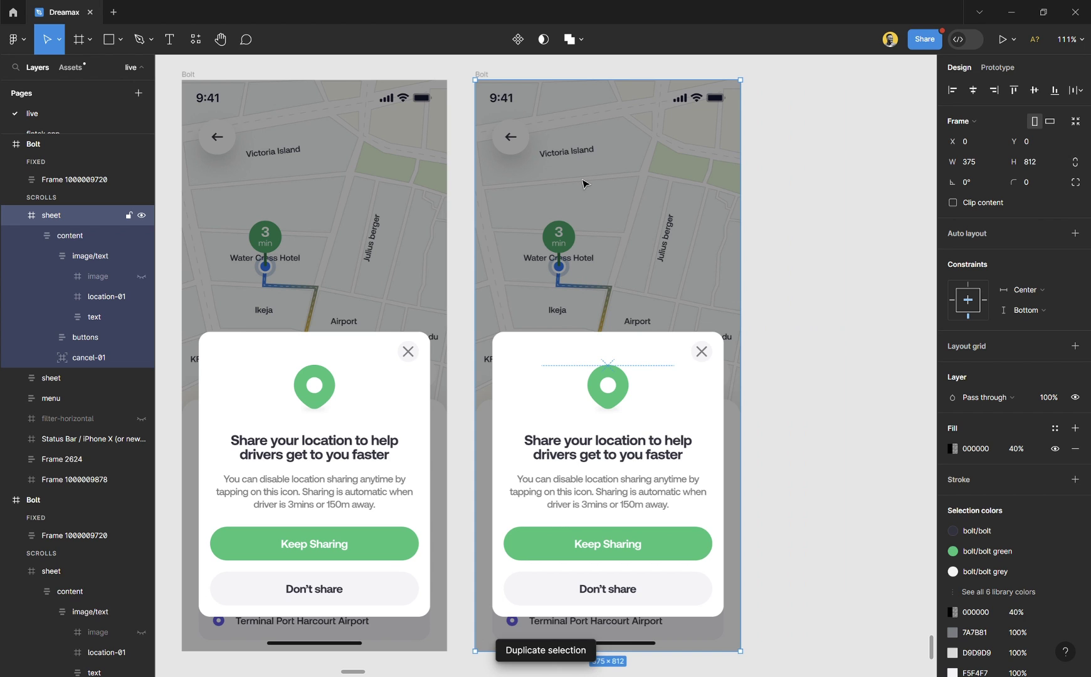
key("Delete")
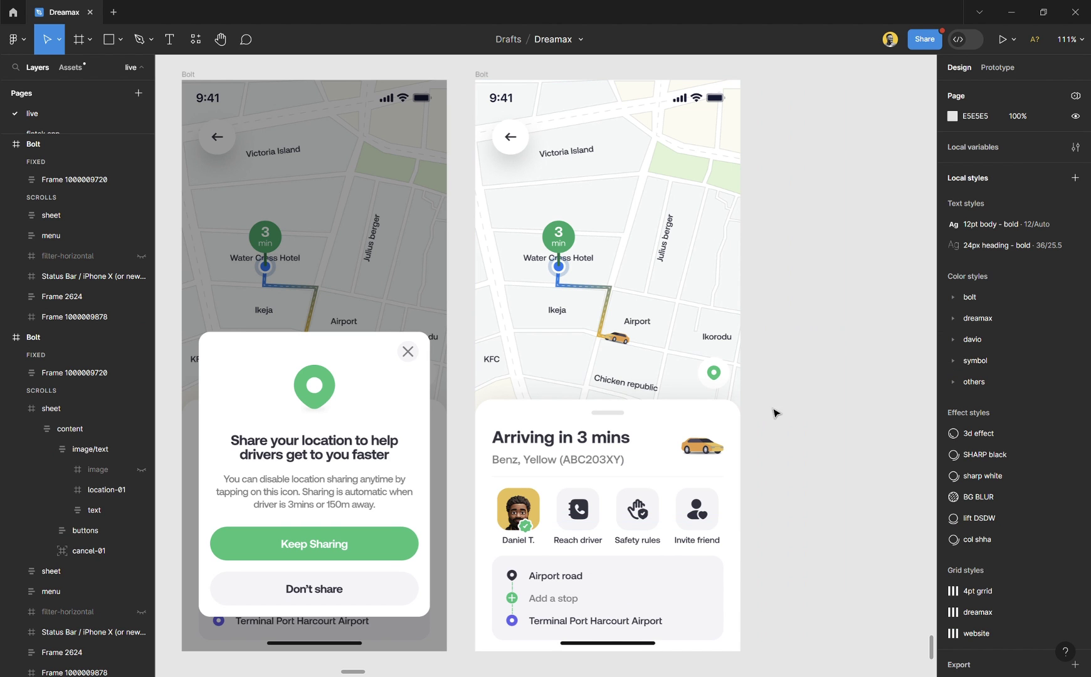
scroll(766, 394, "right", 2)
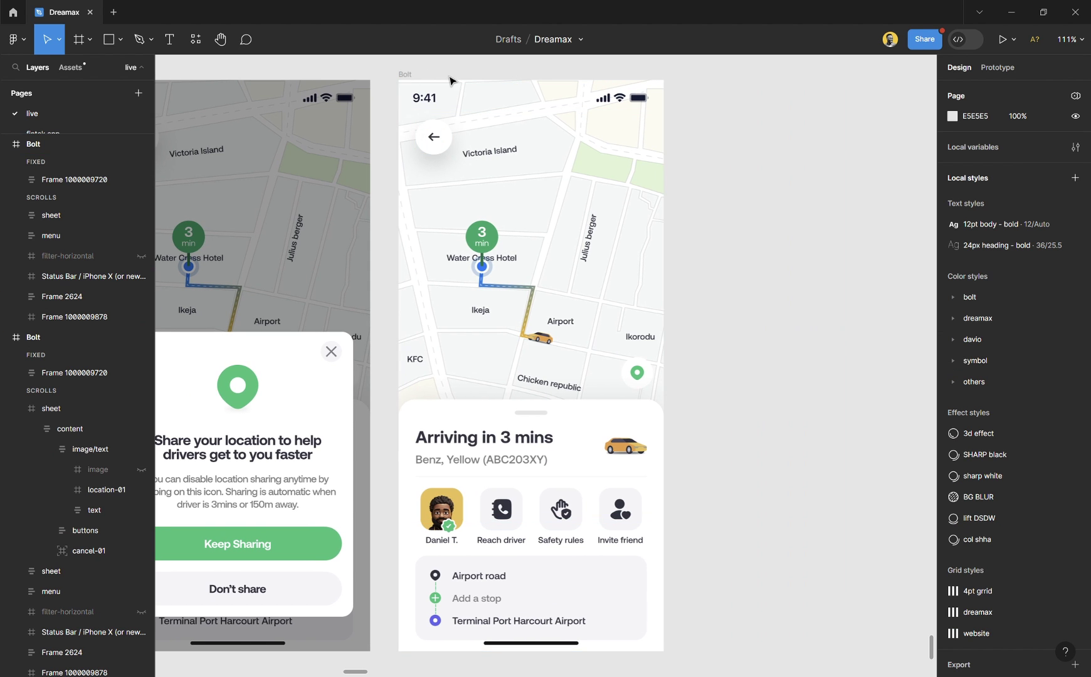
left_click(405, 76)
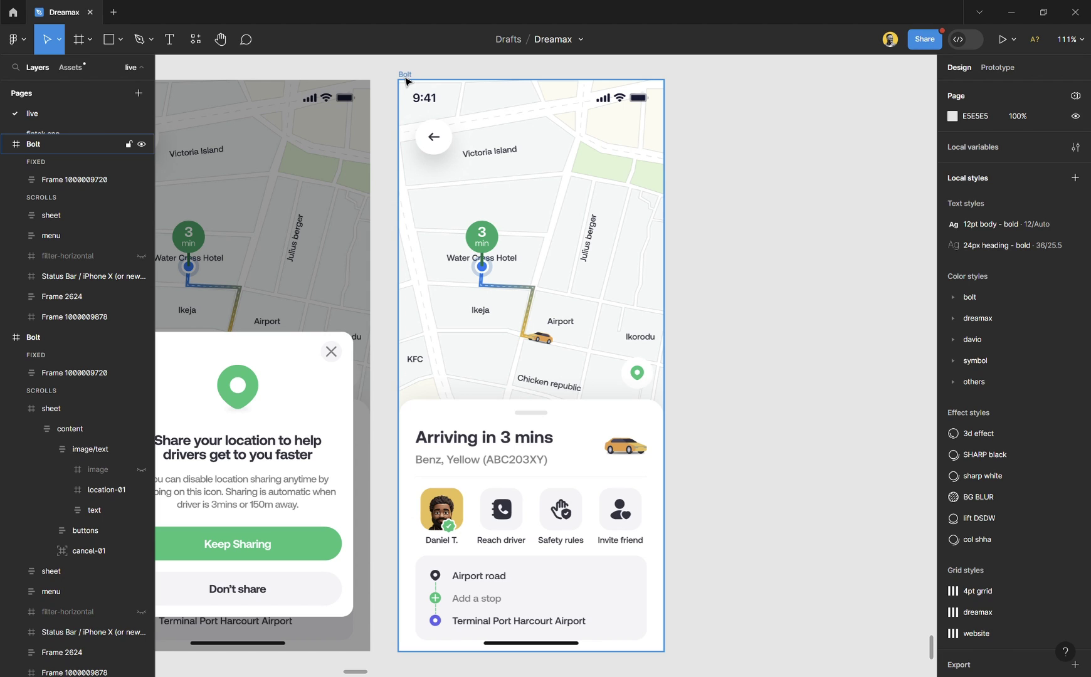
key("Escape")
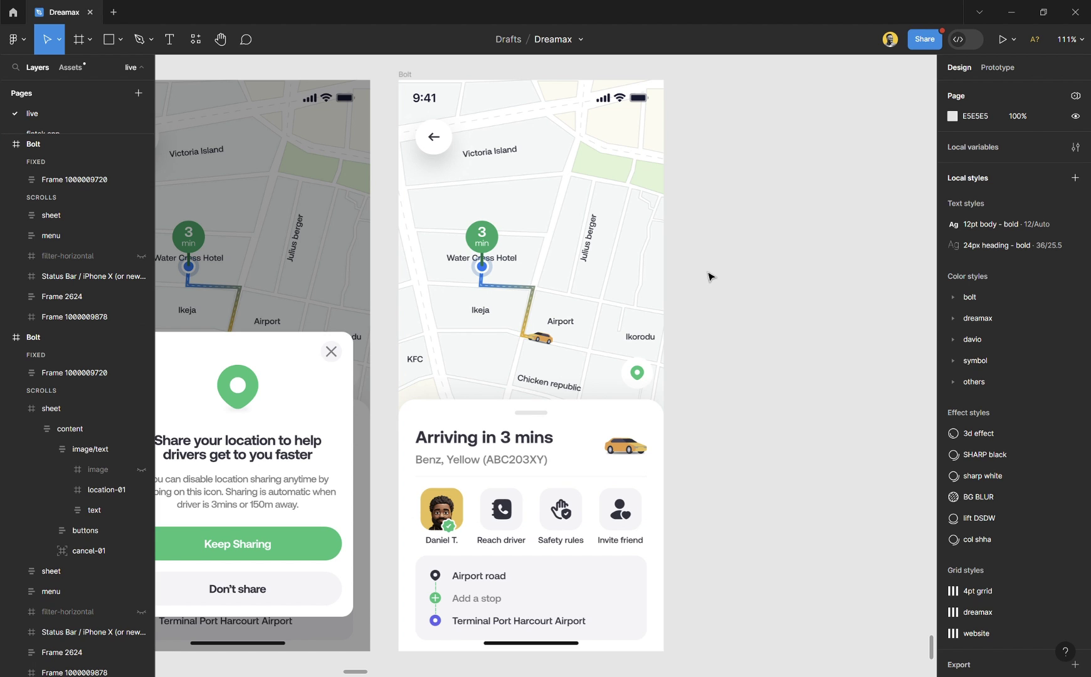
Draw a new frame right of the Bolt copy and set its width to 375.
key("f")
left_click_drag(689, 90, 892, 656)
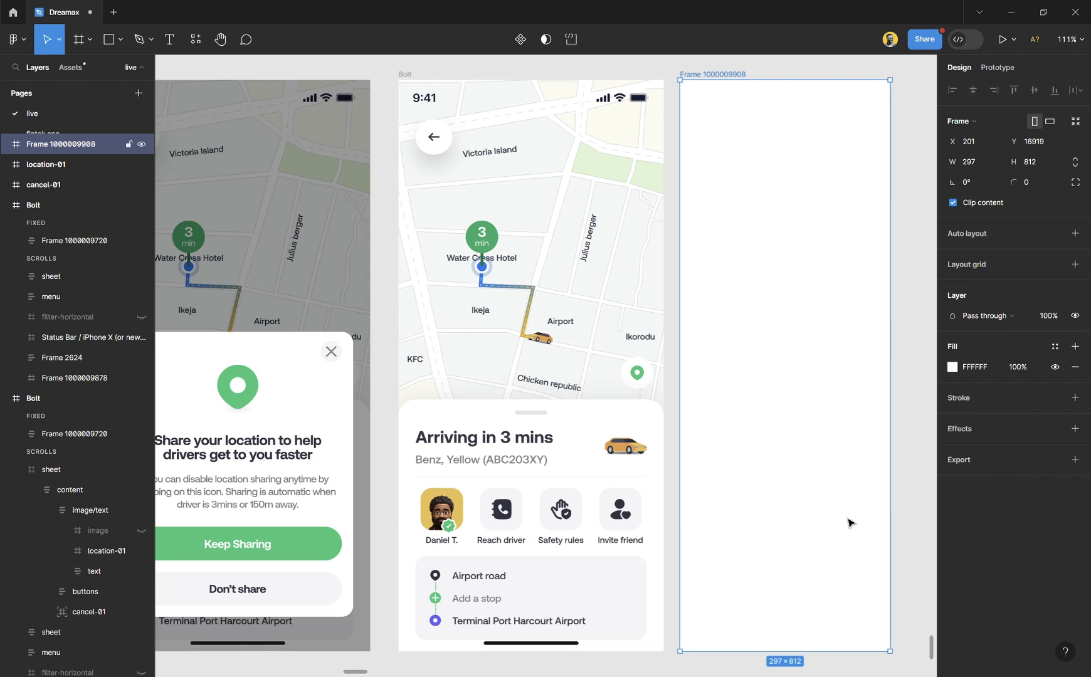
scroll(670, 239, "right", 2)
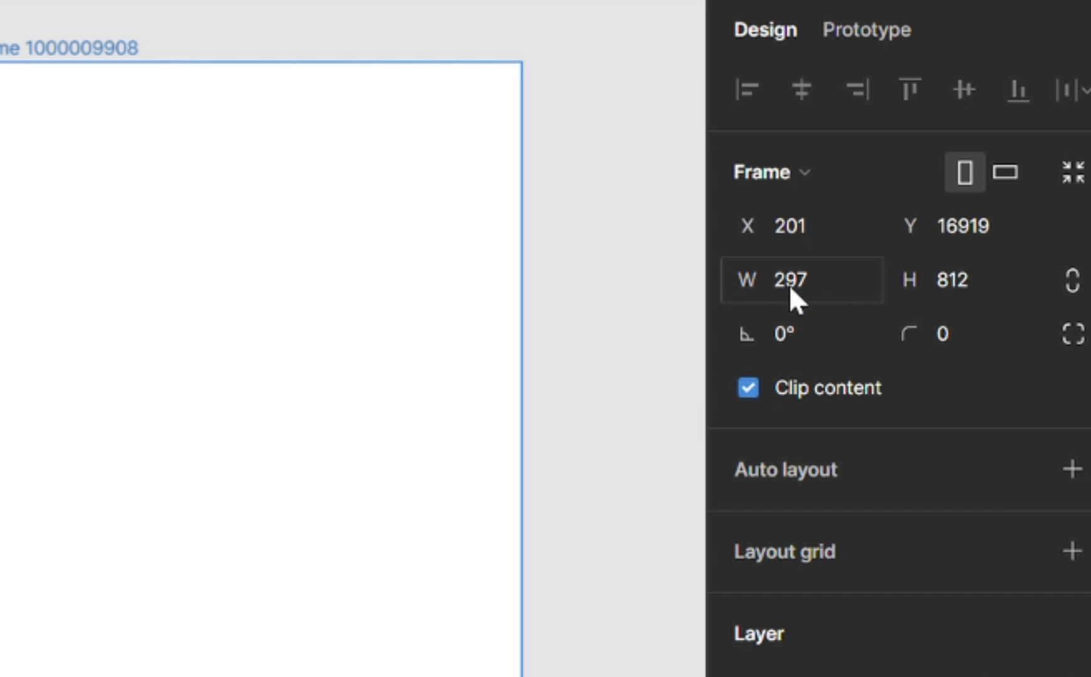
left_click(817, 279)
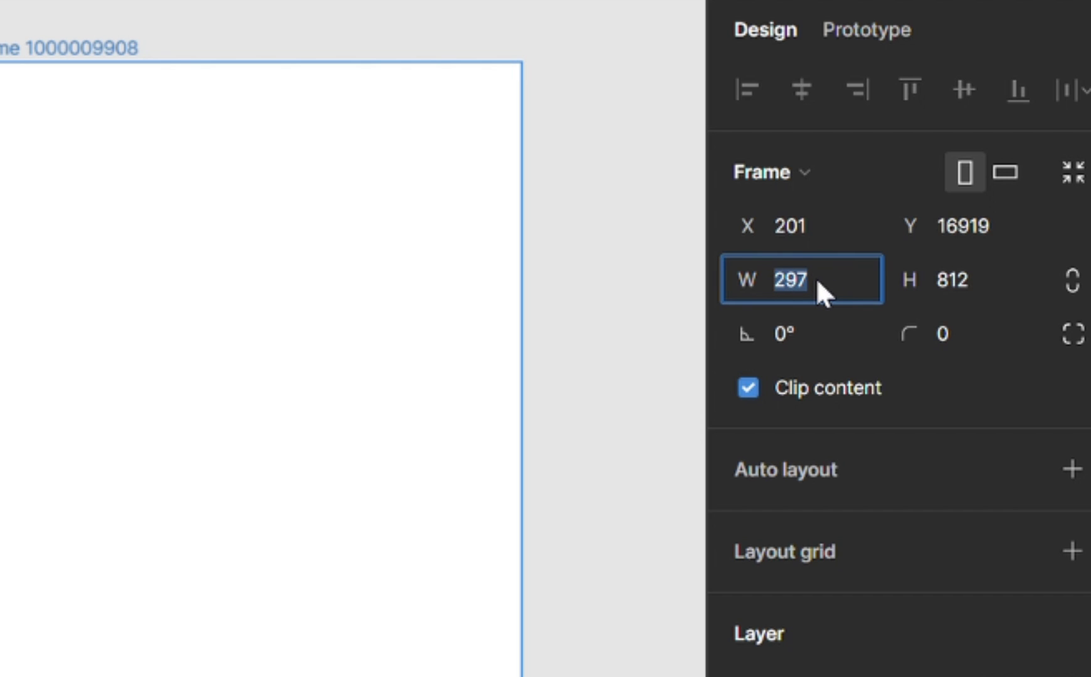
type("375")
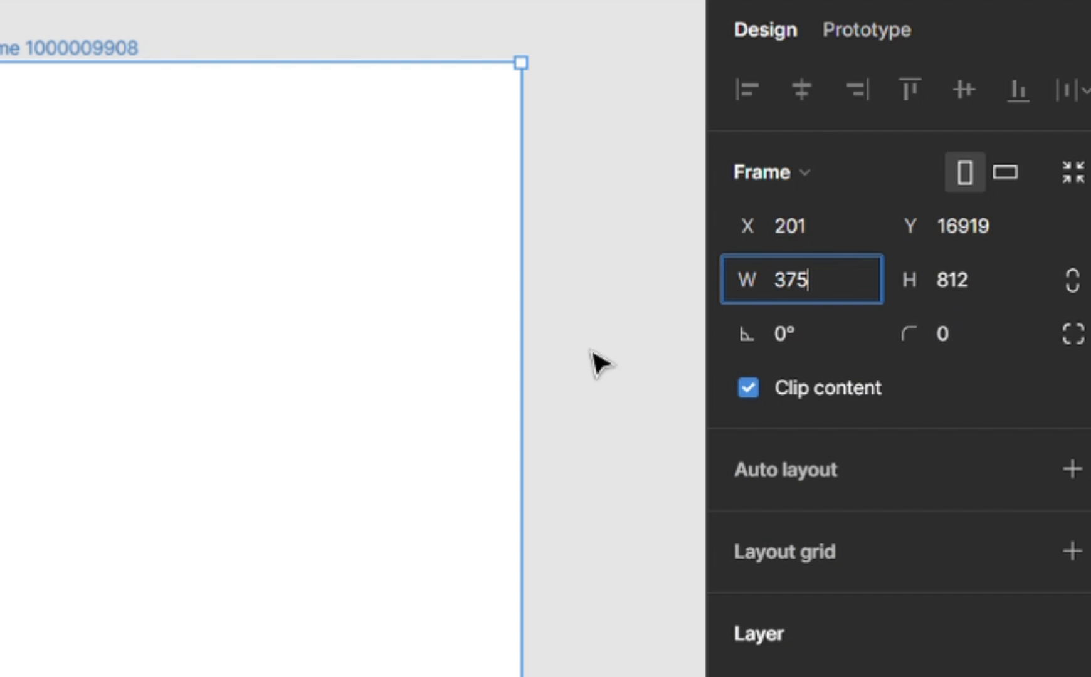
key("Return")
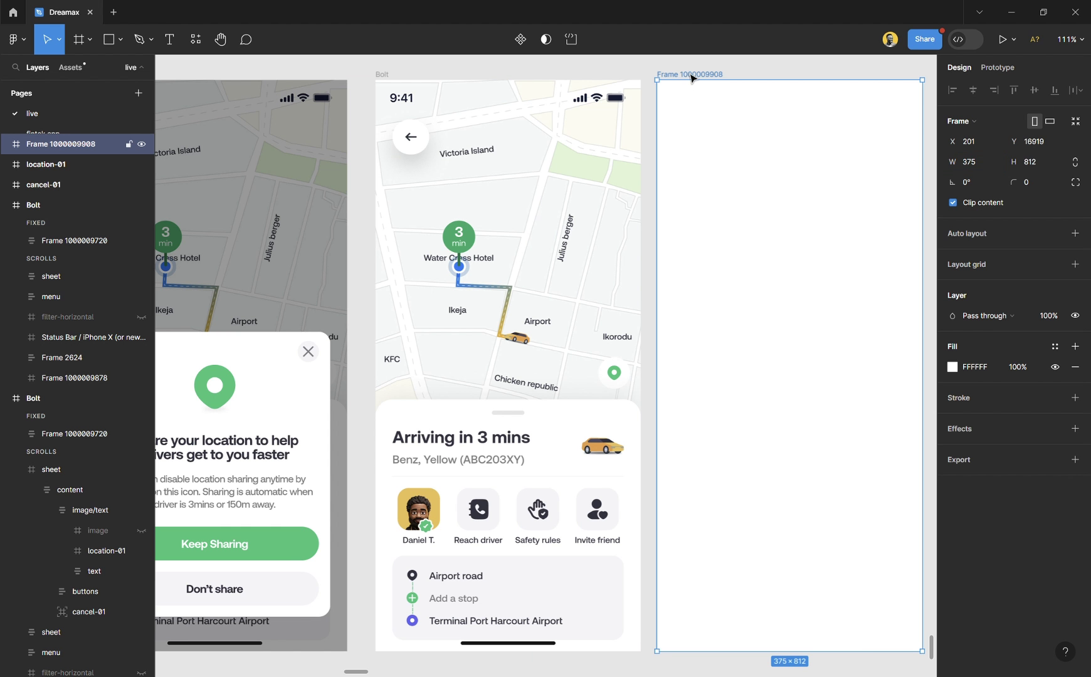
Rename the new frame to 'overlay'.
double_click(692, 75)
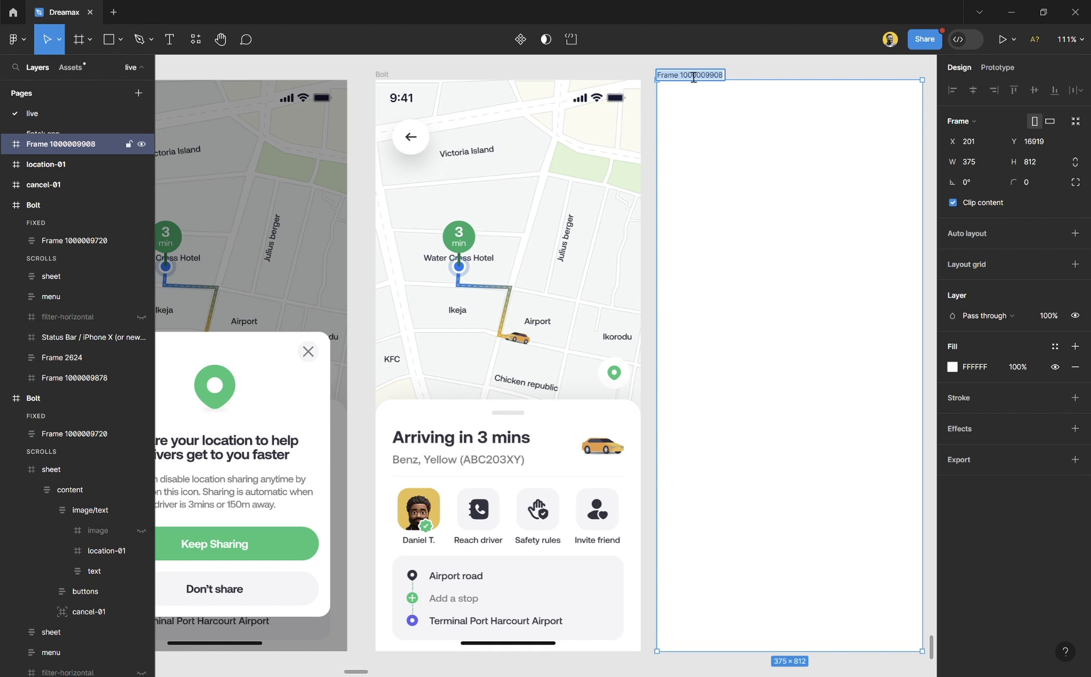
type("overlay")
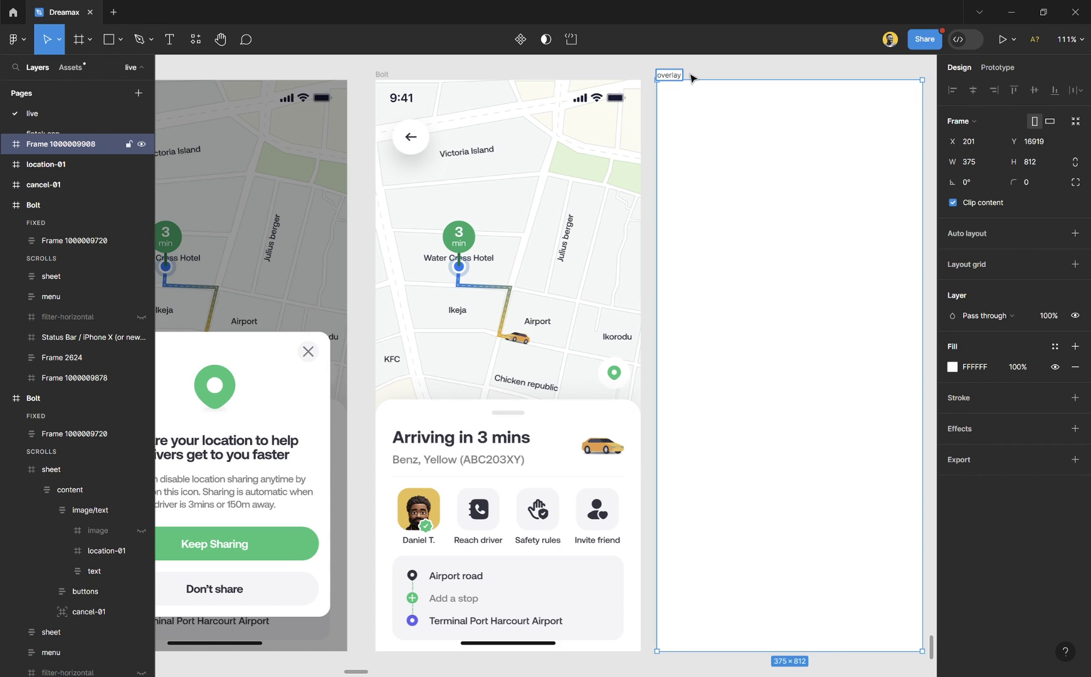
key("Return")
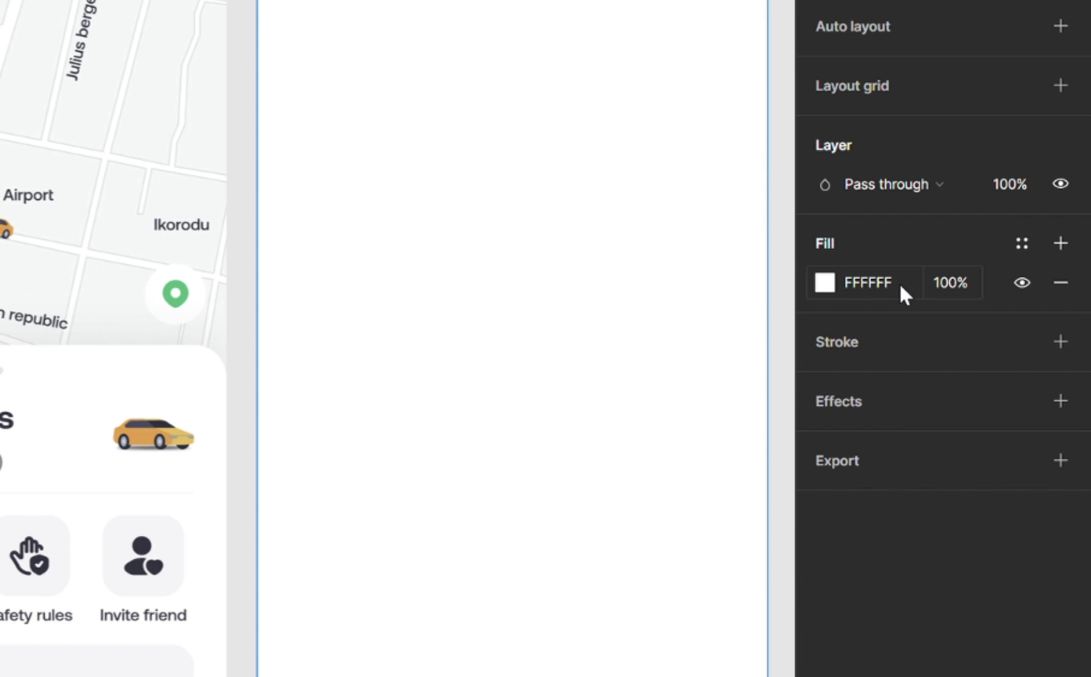
Set the overlay frame's fill to 000000 black at 40% opacity.
left_click(988, 366)
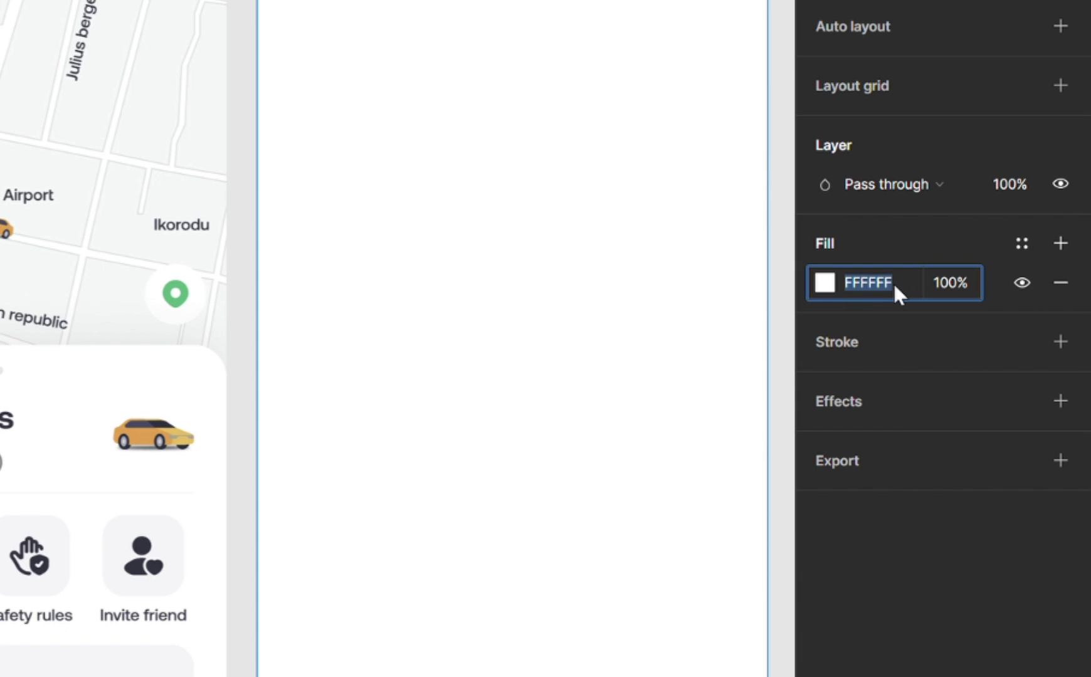
type("00000000000")
key("Return")
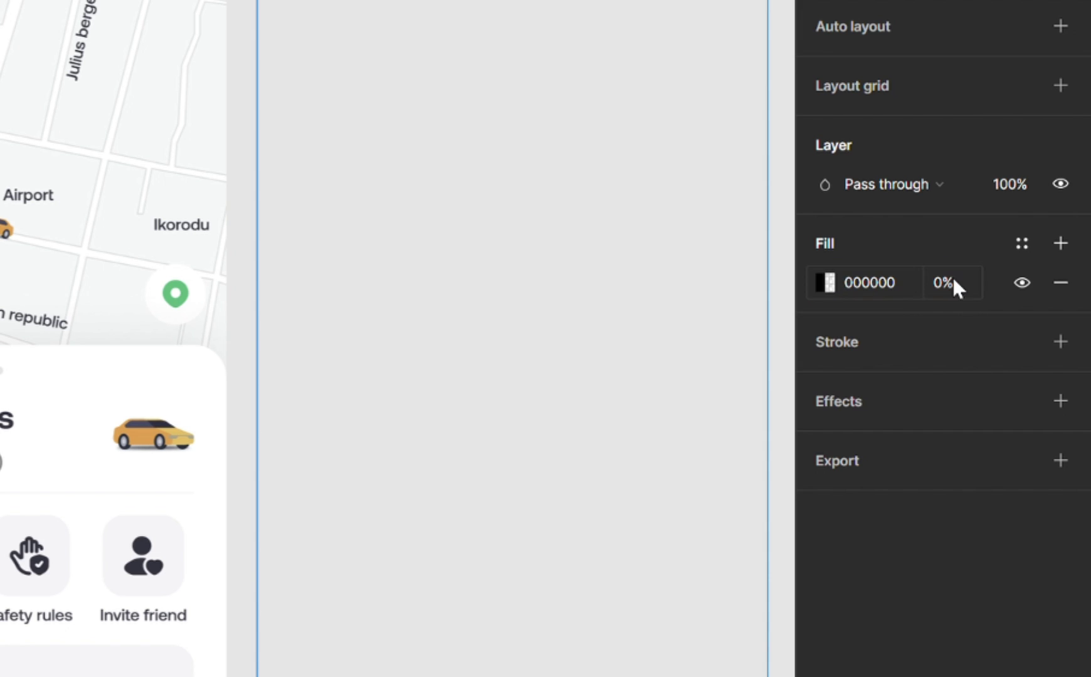
left_click(948, 282)
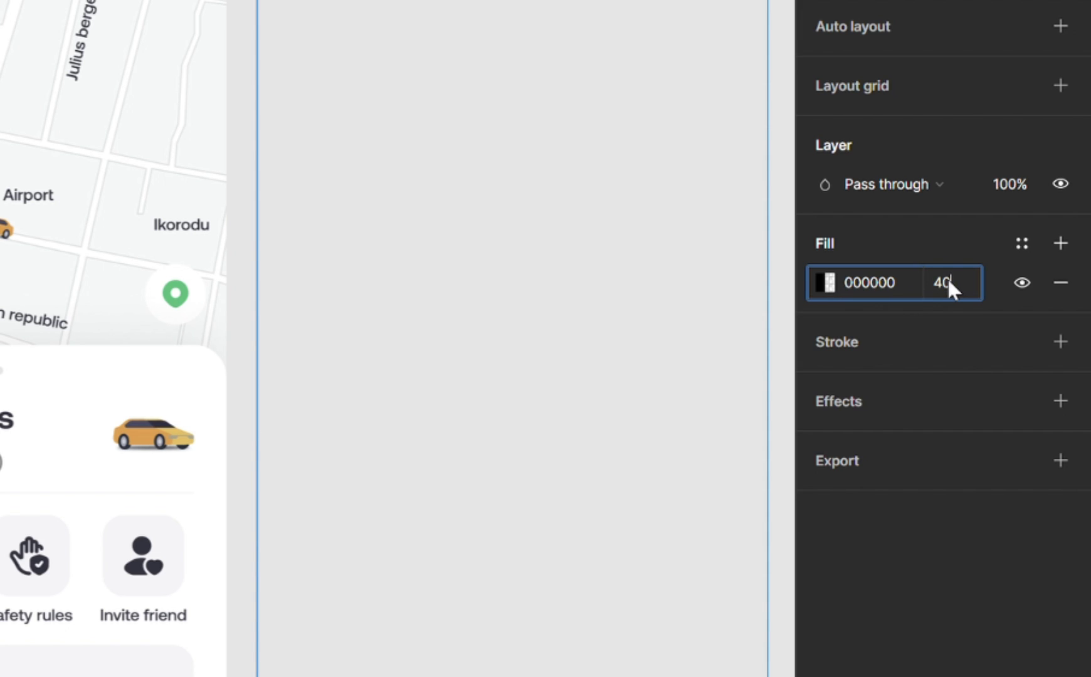
type("40")
key("Return")
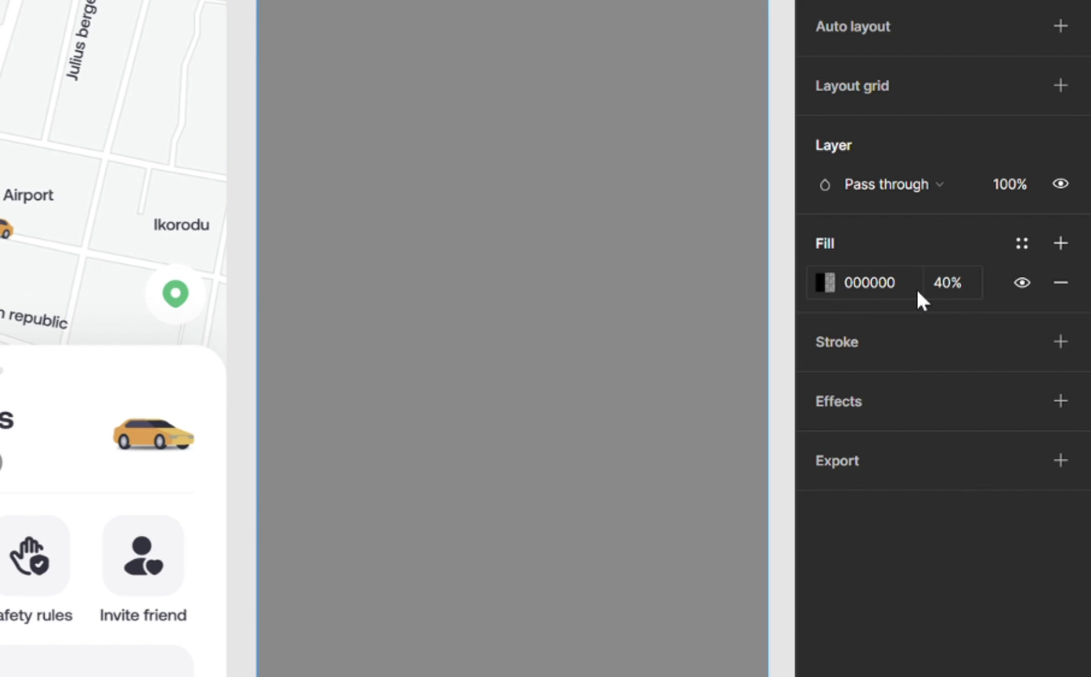
Try another shade in the fill colour picker, then revert to pure black and close it.
left_click(822, 280)
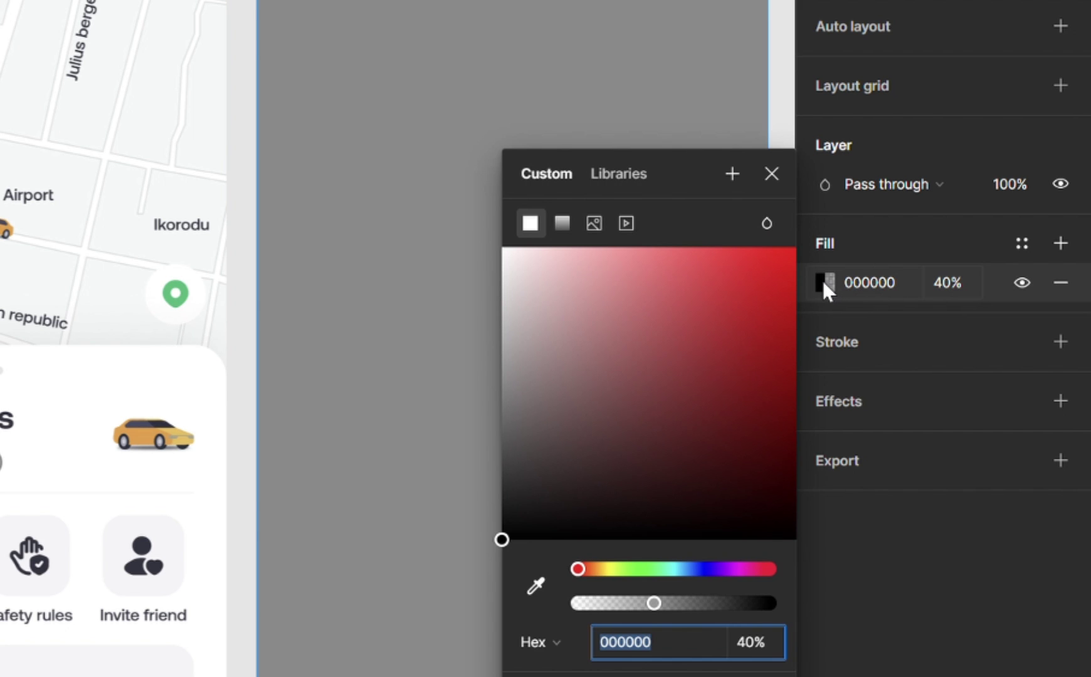
left_click_drag(507, 533, 616, 395)
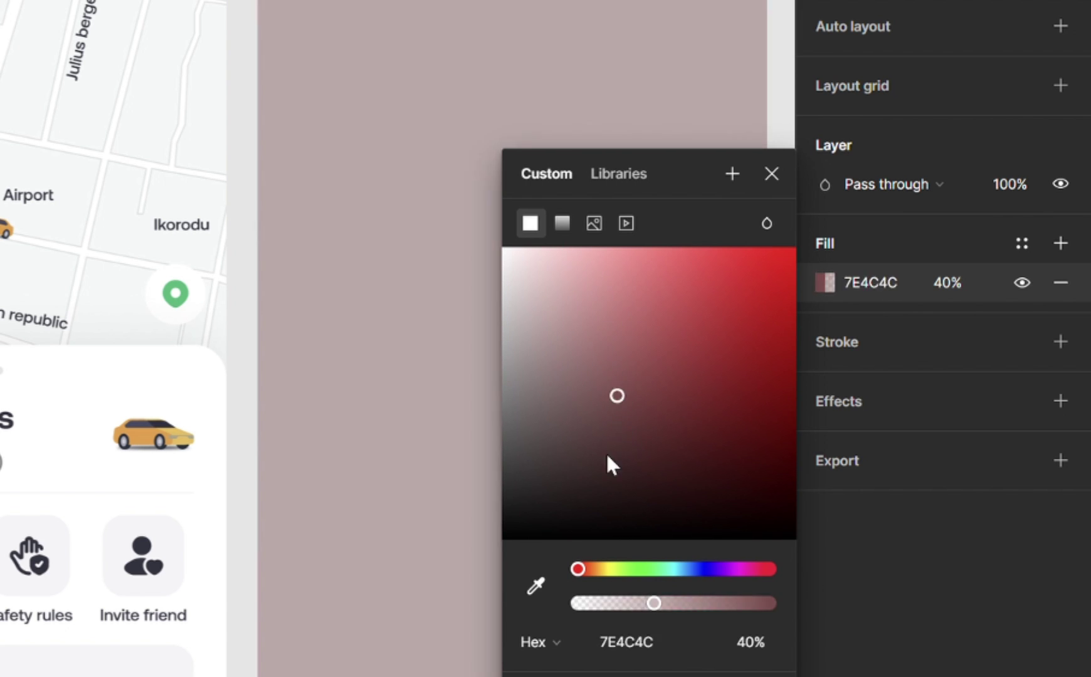
left_click_drag(607, 456, 479, 664)
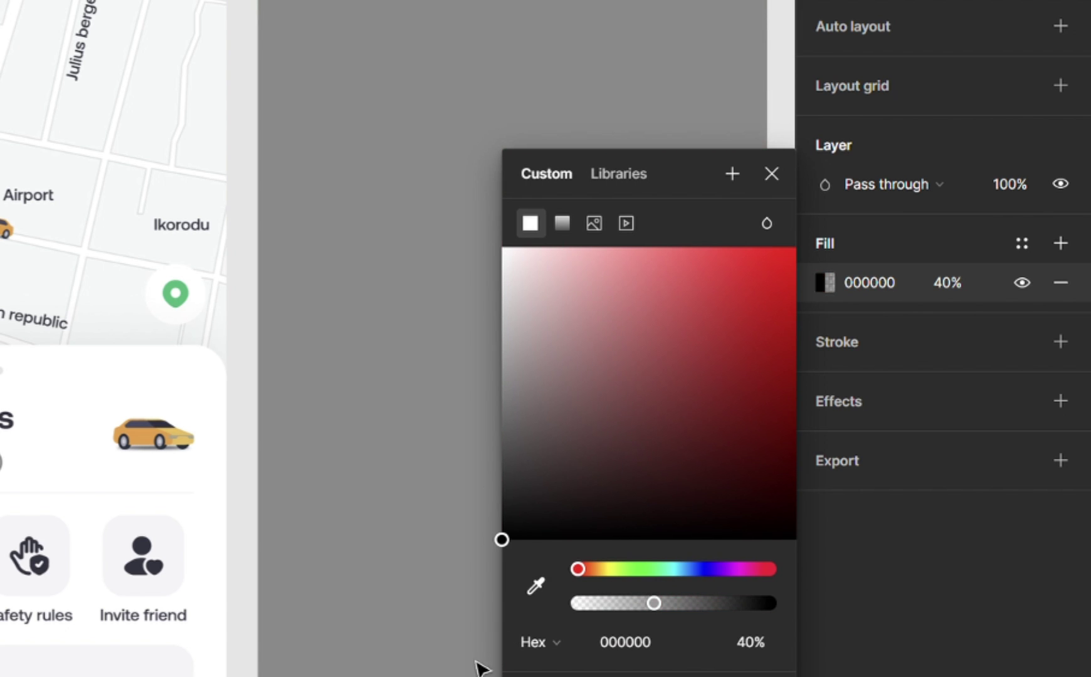
left_click(768, 175)
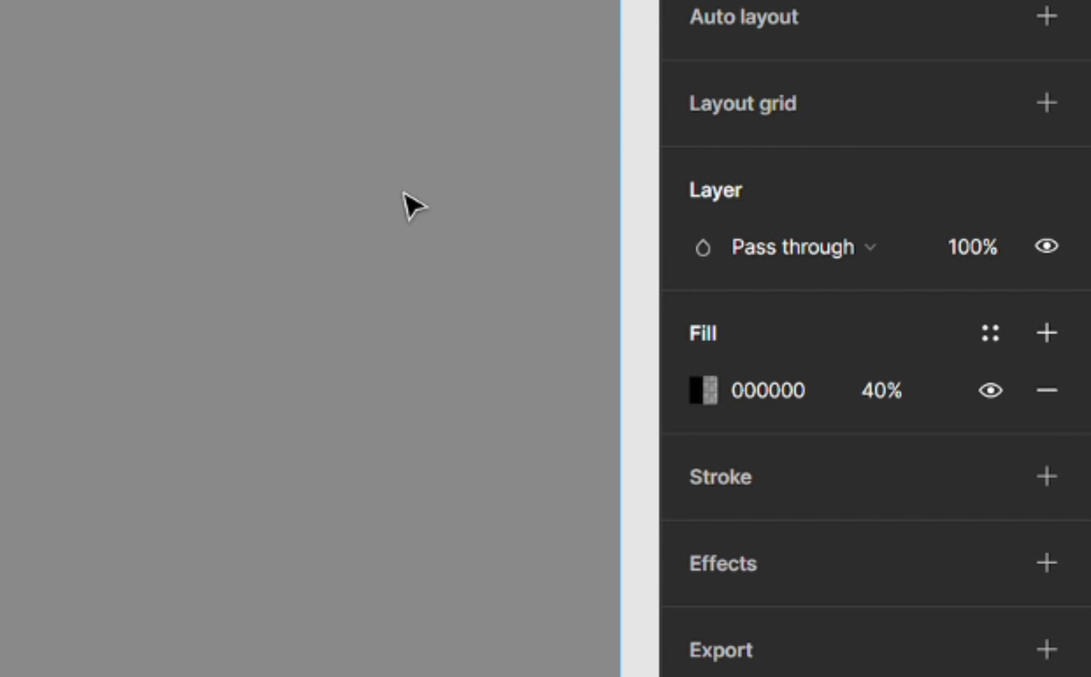
left_click(983, 259)
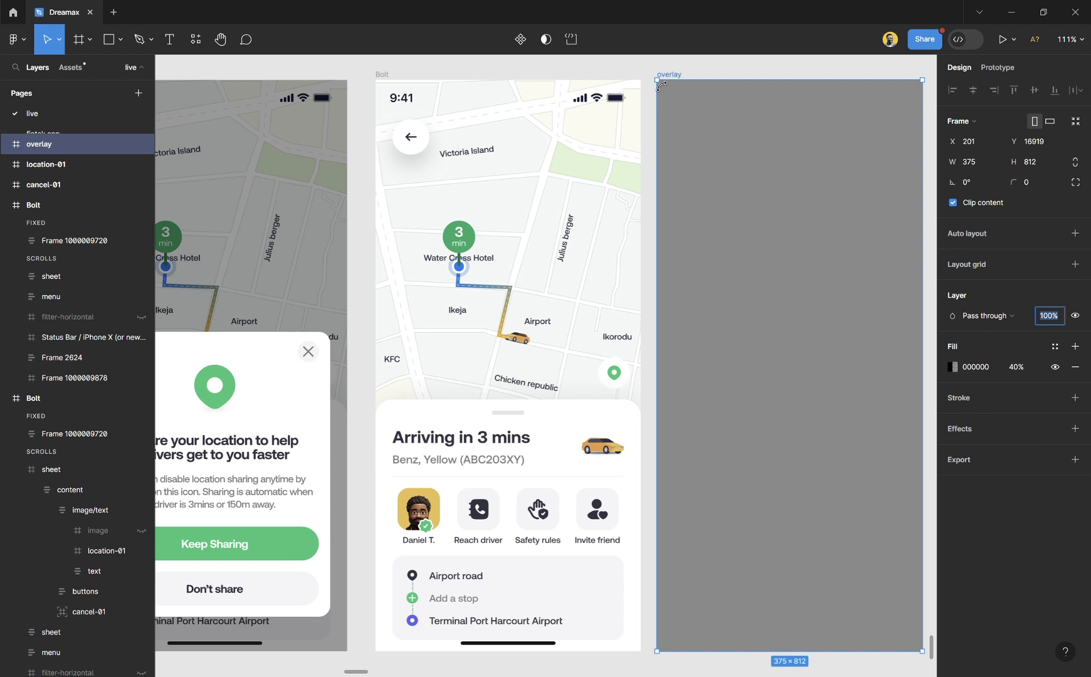
Copy the modal's heading text into the overlay frame and centre it horizontally.
left_click(651, 77)
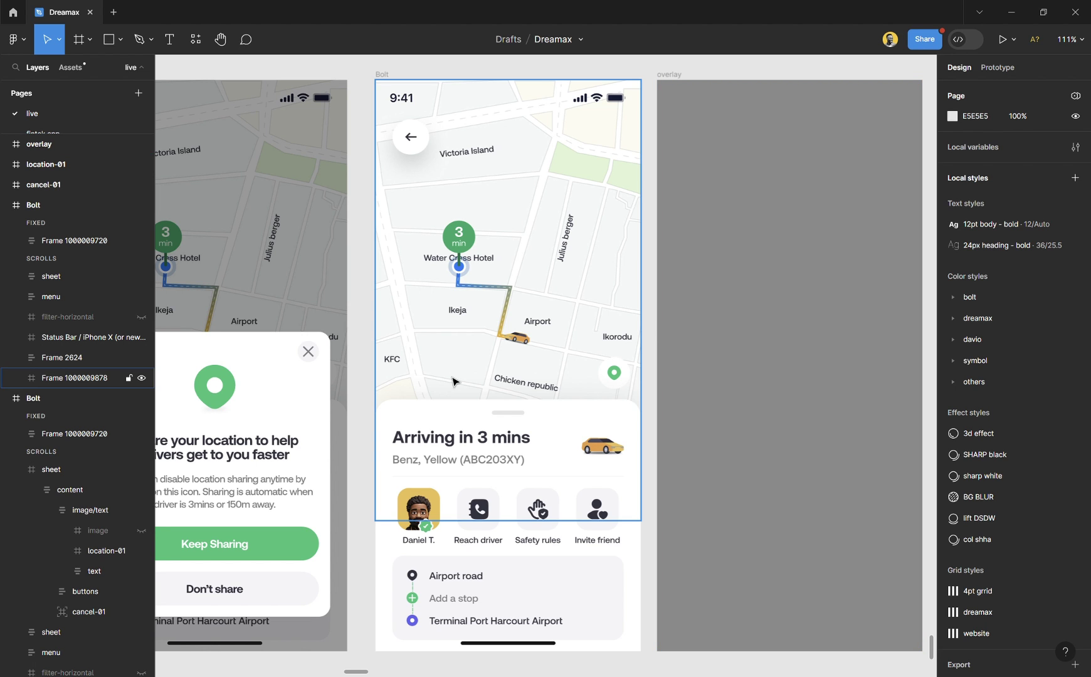
scroll(338, 351, "left", 3)
left_click(315, 350)
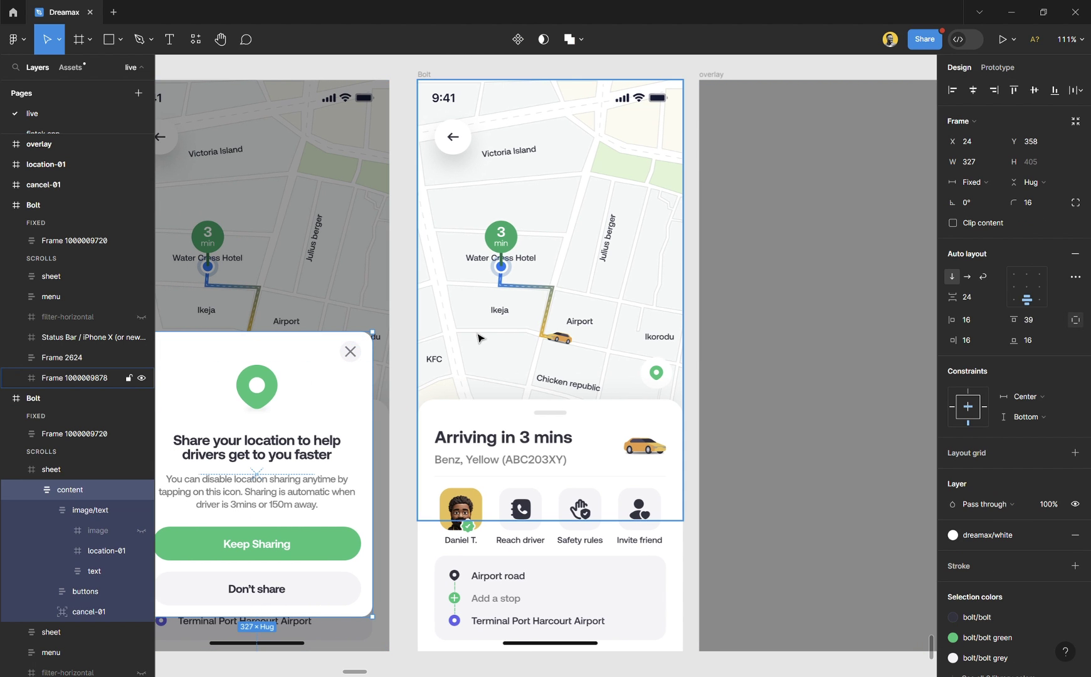
scroll(479, 337, "up", 1)
scroll(479, 337, "down", 1)
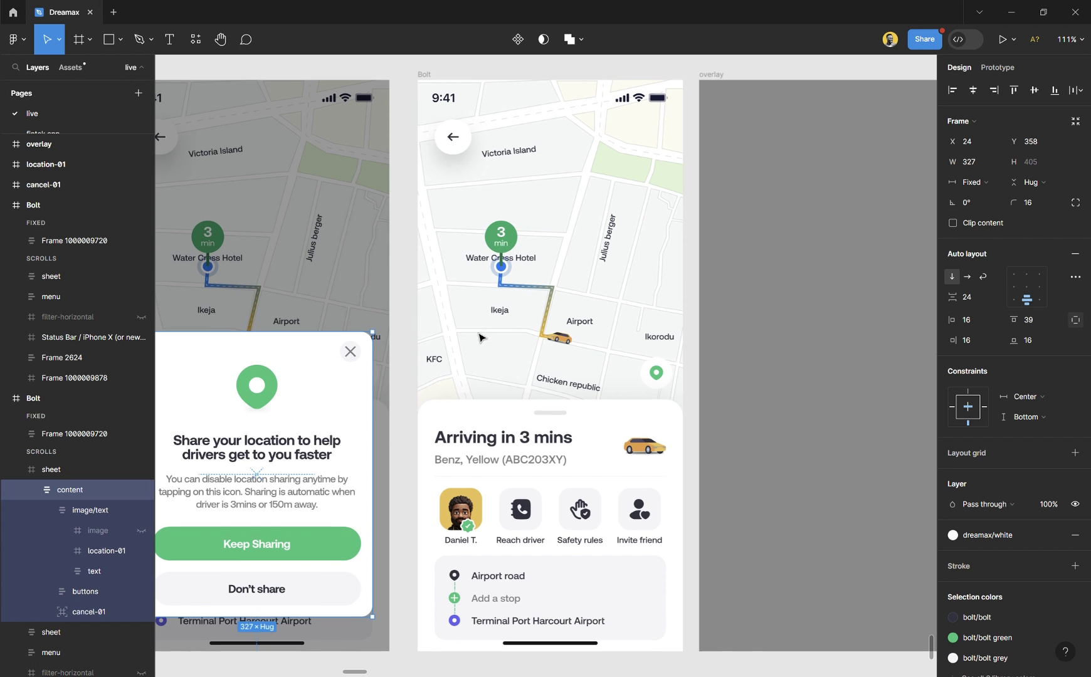
scroll(567, 348, "right", 2)
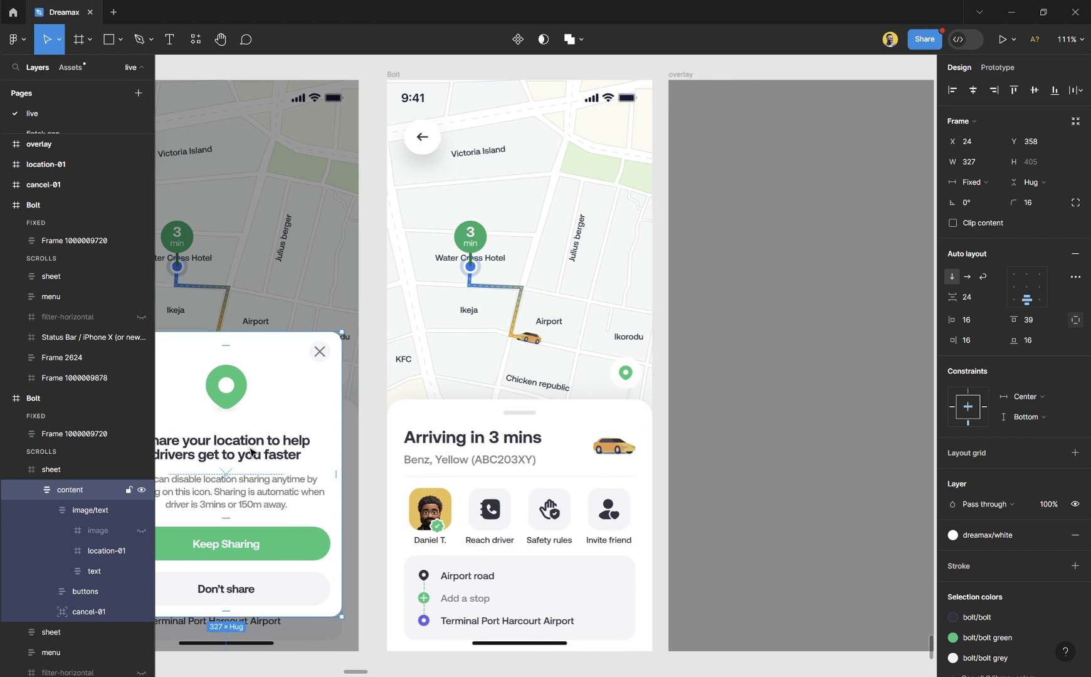
double_click(257, 456)
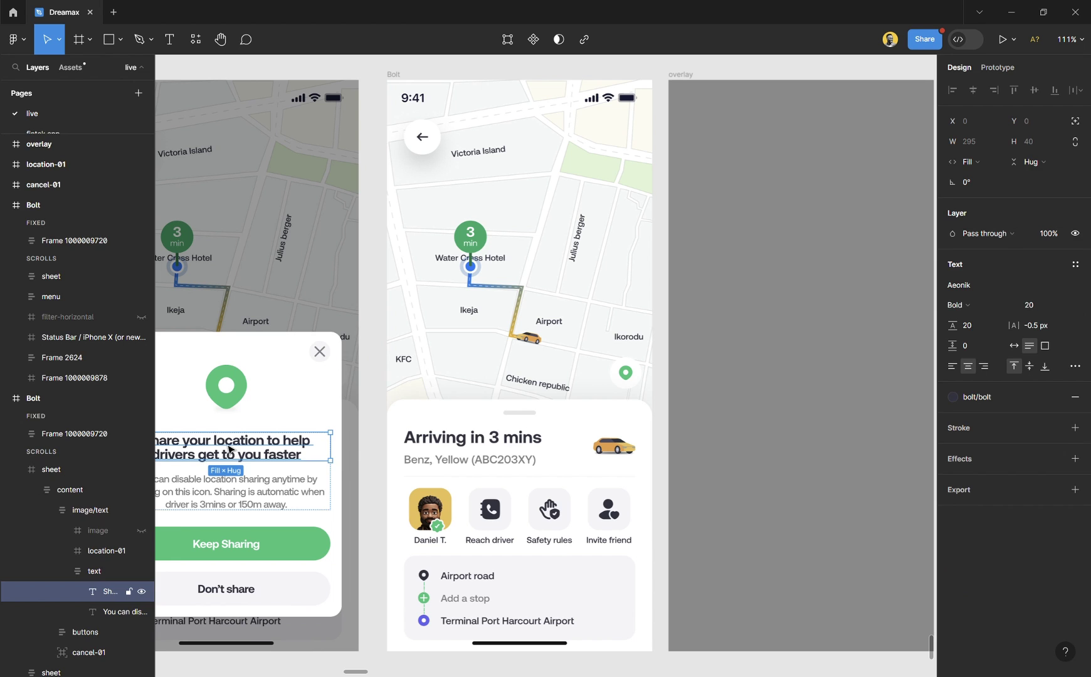
left_click_drag(229, 446, 820, 404)
scroll(827, 389, "right", 4)
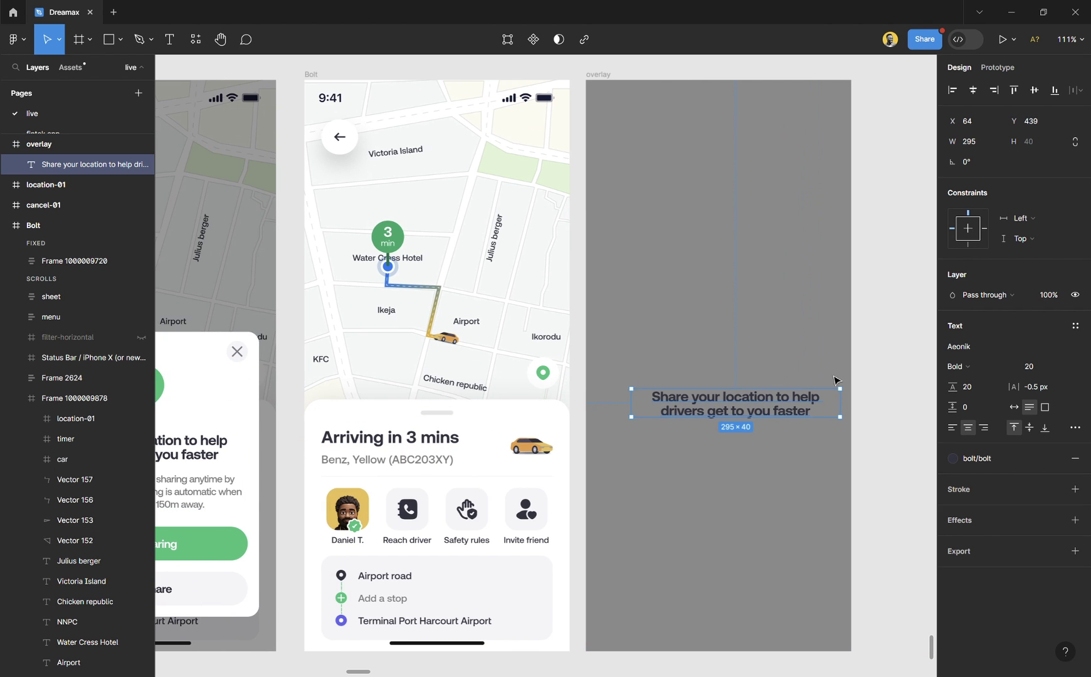
left_click(972, 91)
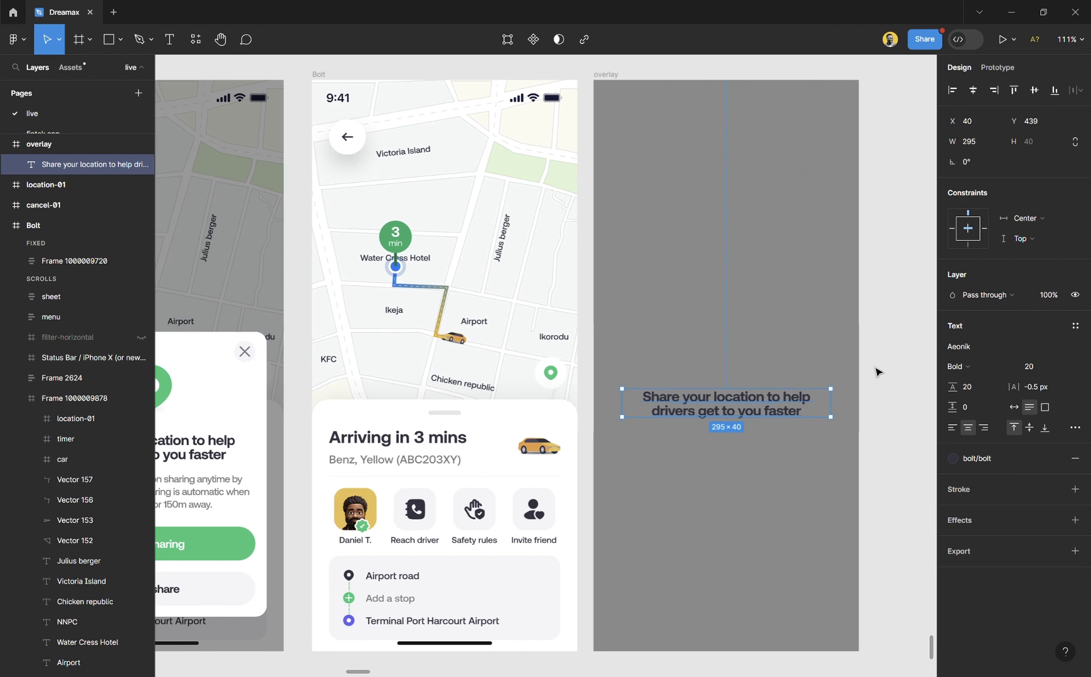
Copy the body text in, wrap both texts in auto layout with a 16 gap, centred.
double_click(257, 482)
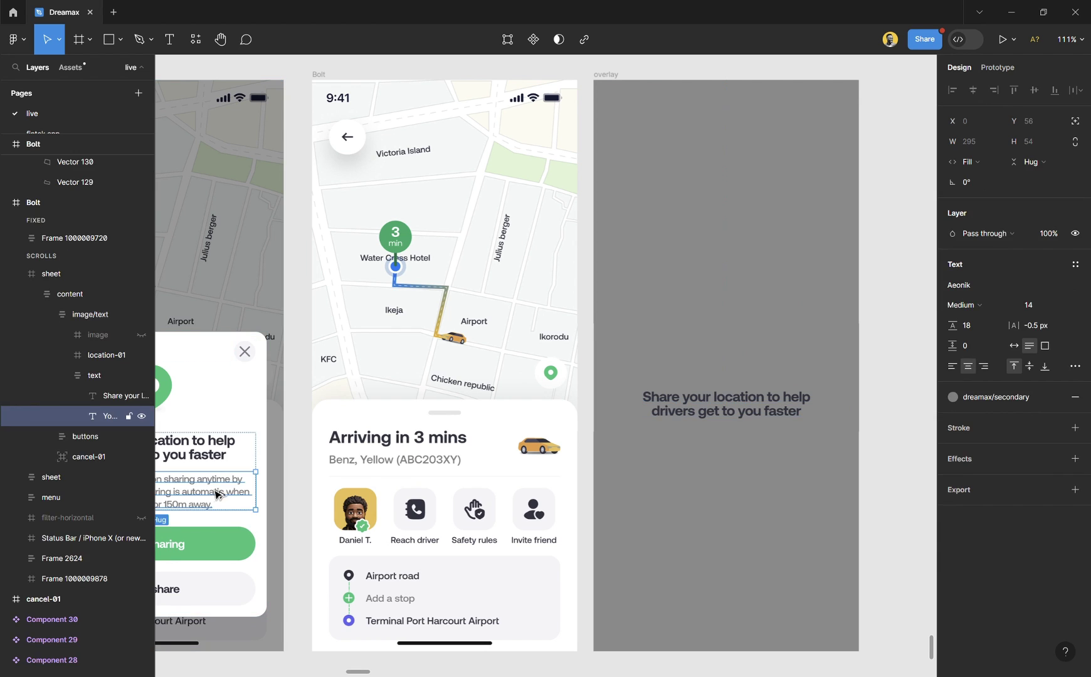
left_click_drag(220, 496, 765, 417)
left_click(766, 417, "shift")
key("shift+a")
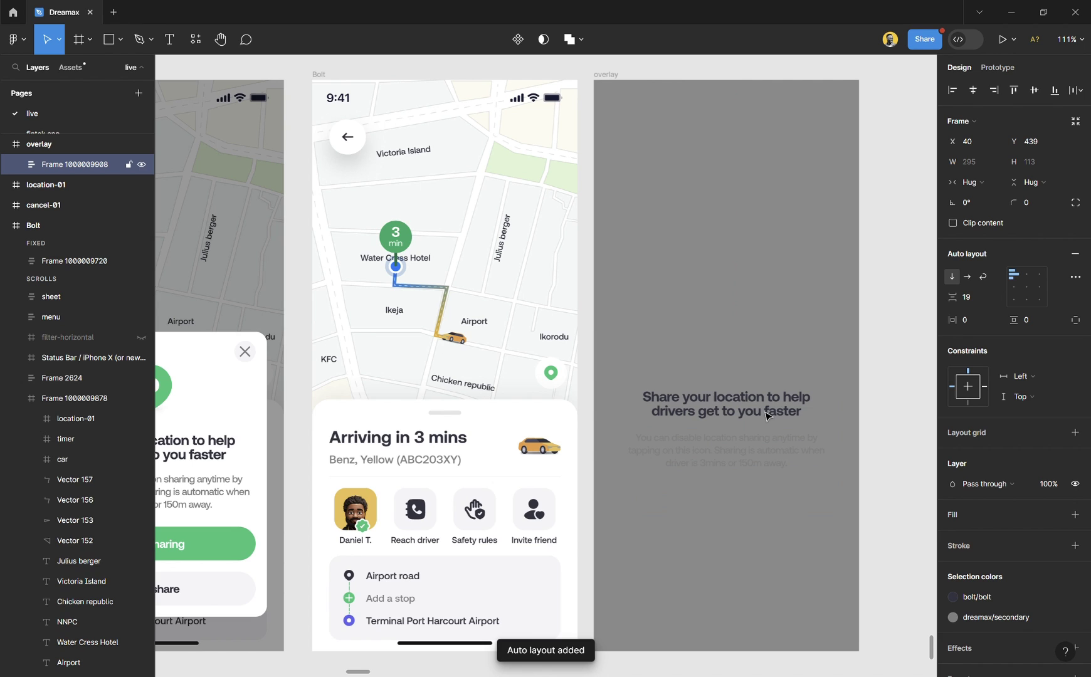
left_click(980, 299)
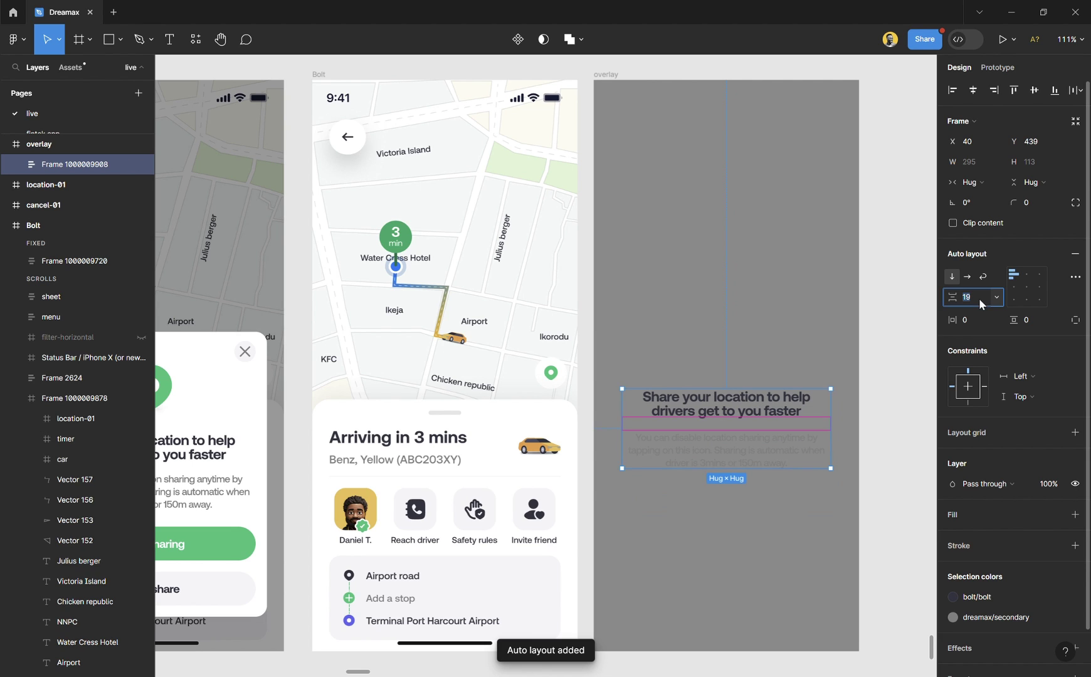
type("1")
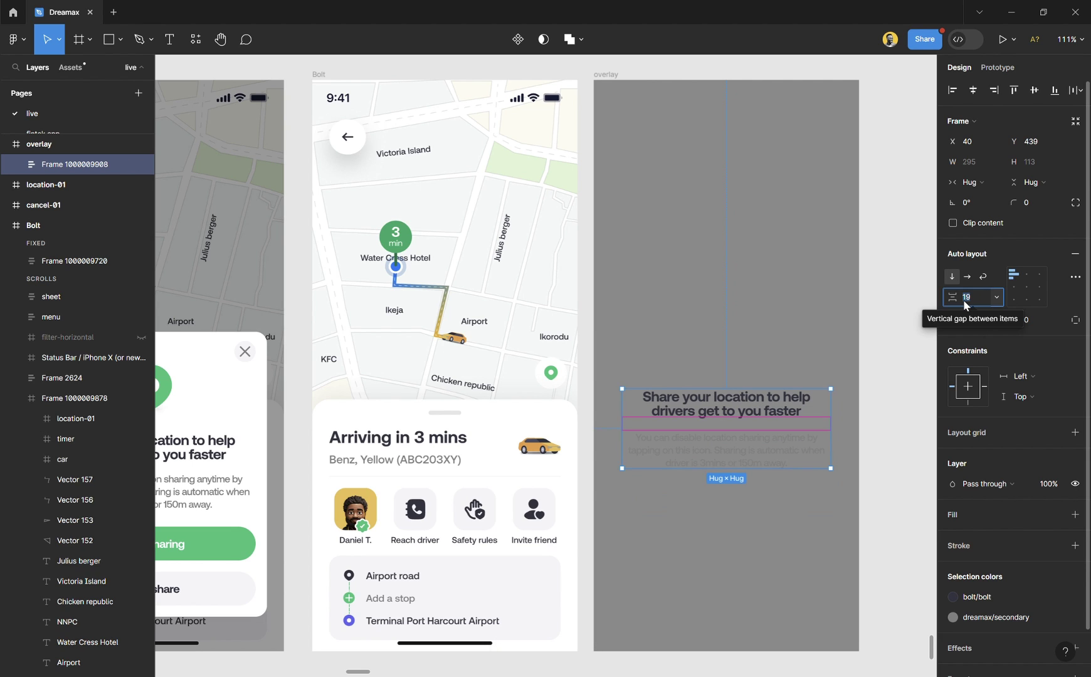
key("Return")
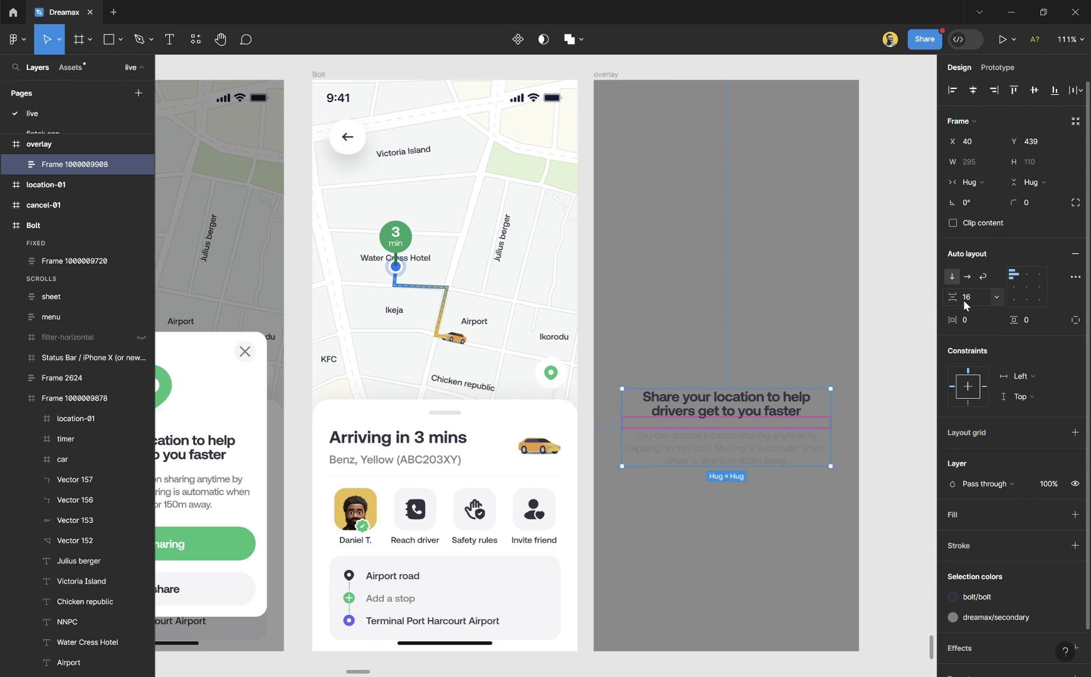
left_click(965, 98)
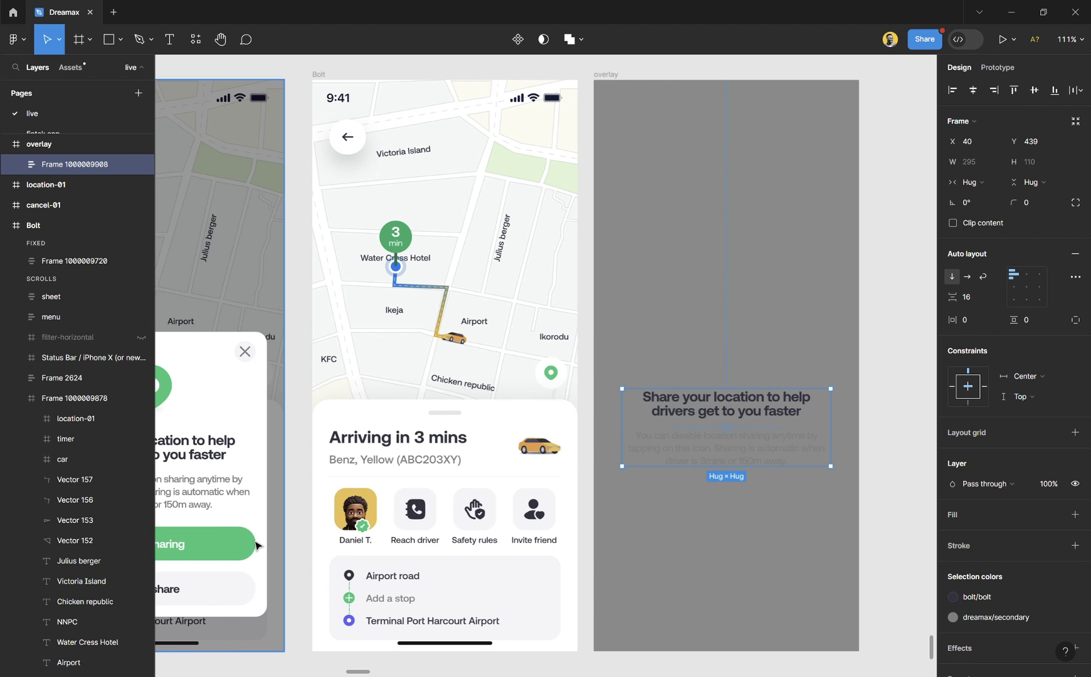
Copy the Keep Sharing and Don't share buttons from the modal into the overlay below the text.
left_click(229, 549)
left_click_drag(210, 552, 777, 511)
double_click(752, 512)
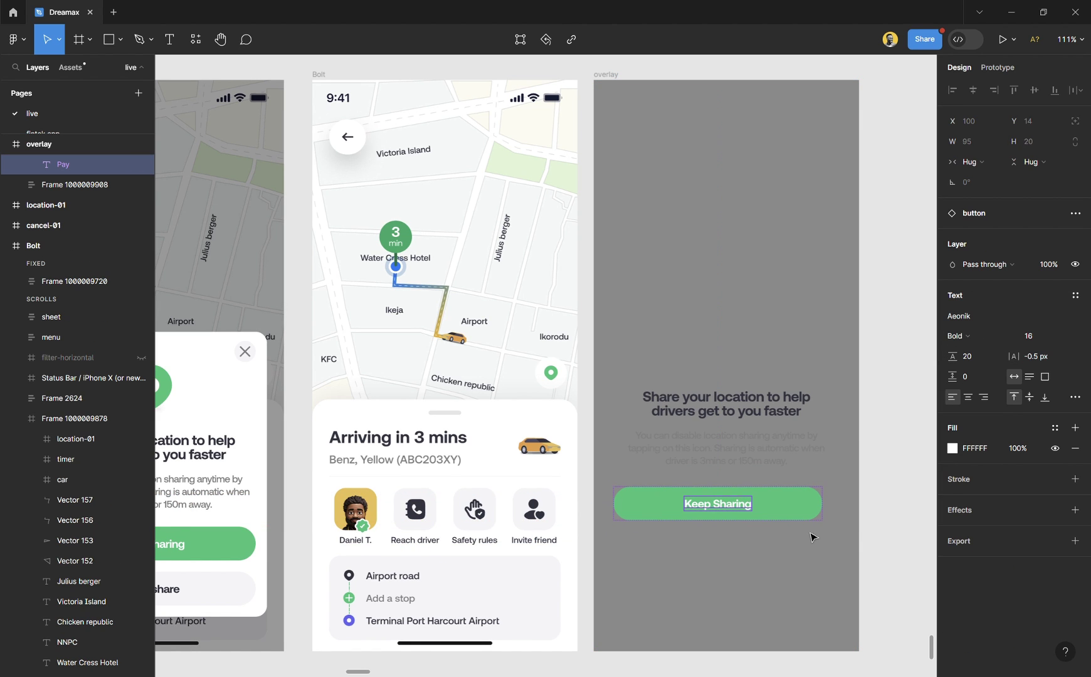
left_click(895, 516)
left_click(784, 513)
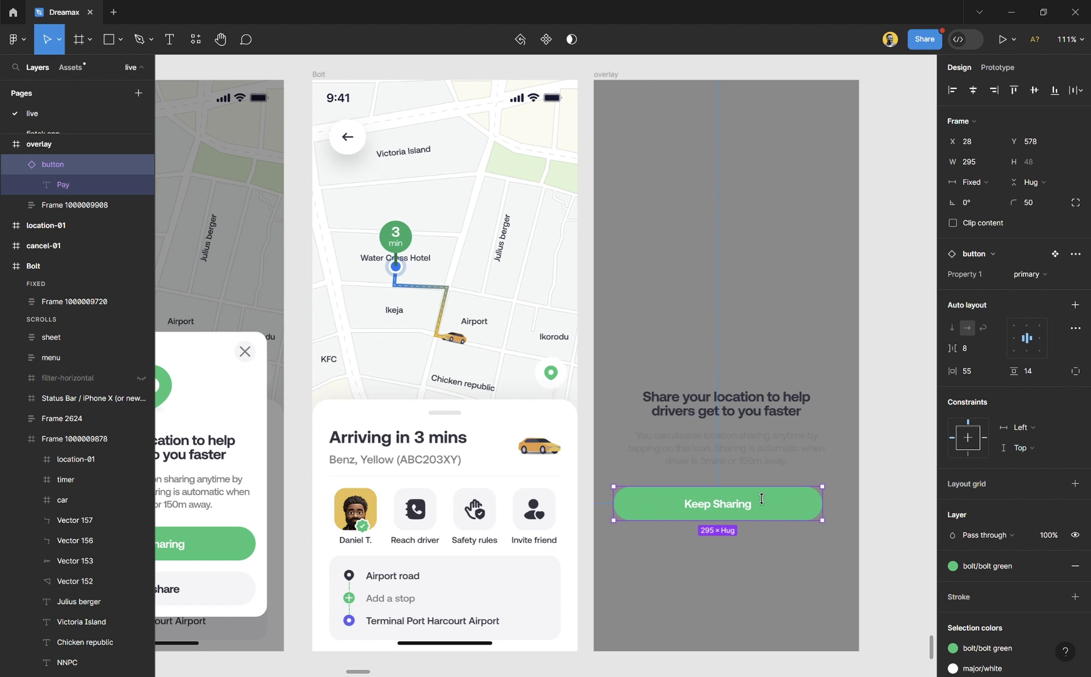
left_click_drag(734, 509, 740, 510)
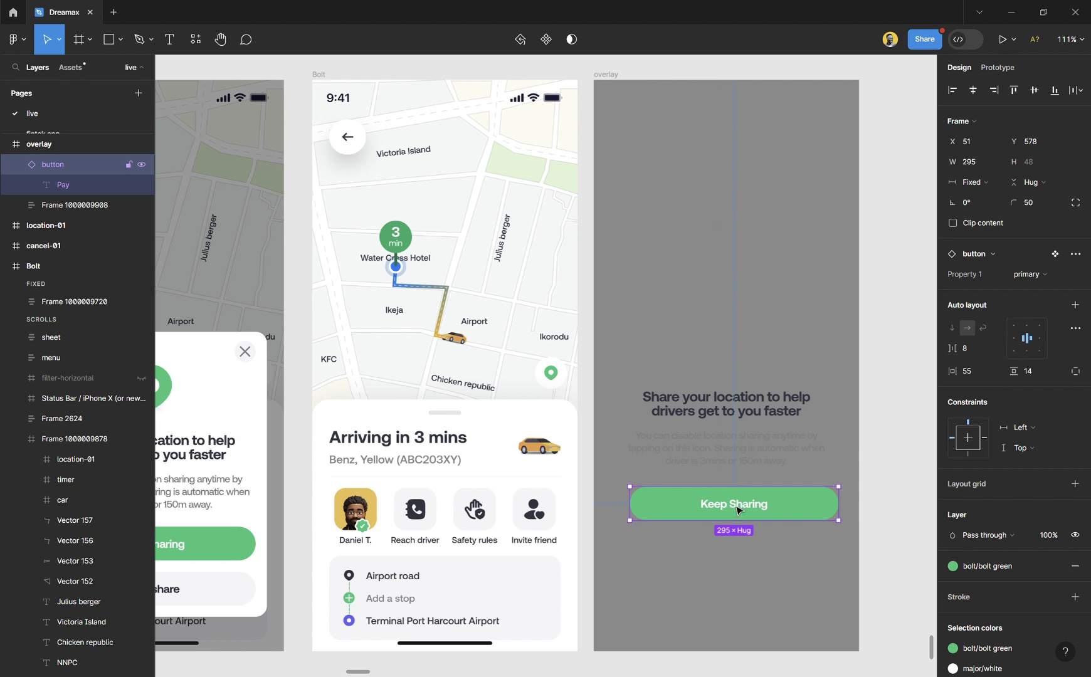
left_click(236, 589)
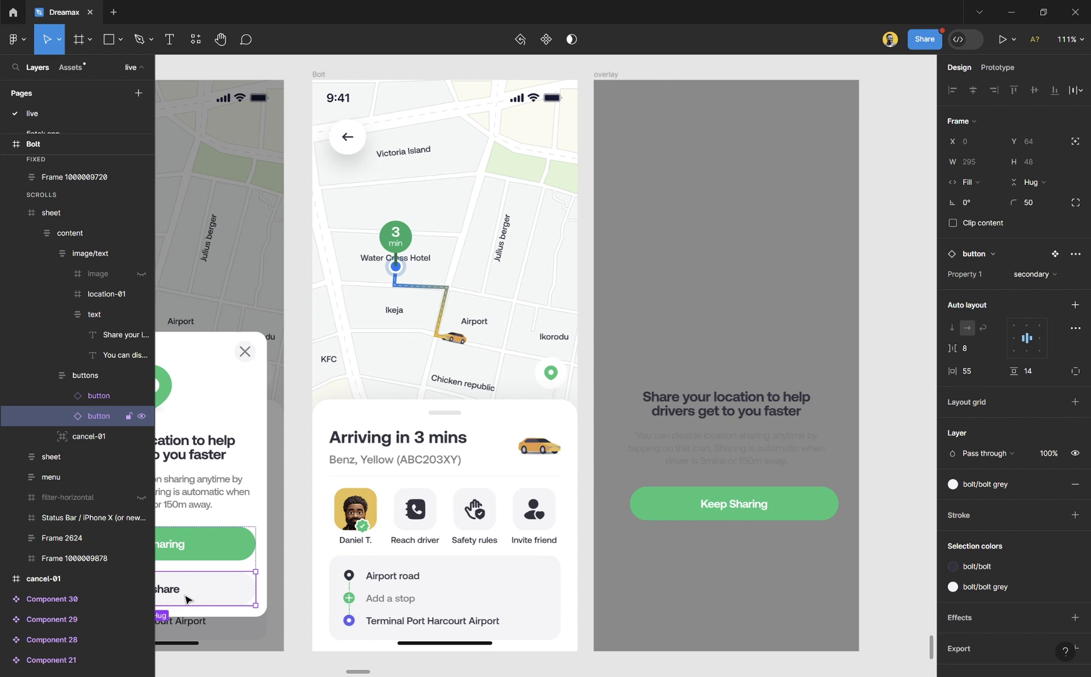
left_click_drag(186, 600, 771, 553)
Wrap both buttons in auto layout with a 16 gap and centre them horizontally.
left_click(738, 424)
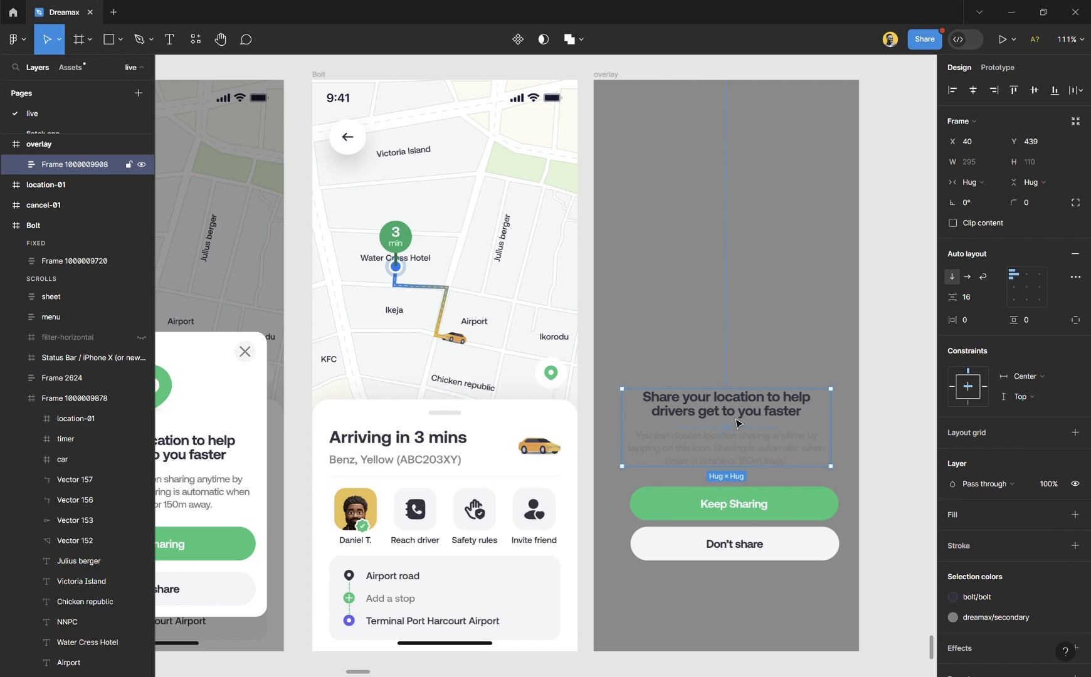
left_click(764, 500)
left_click(779, 552, "shift")
key("shift+a")
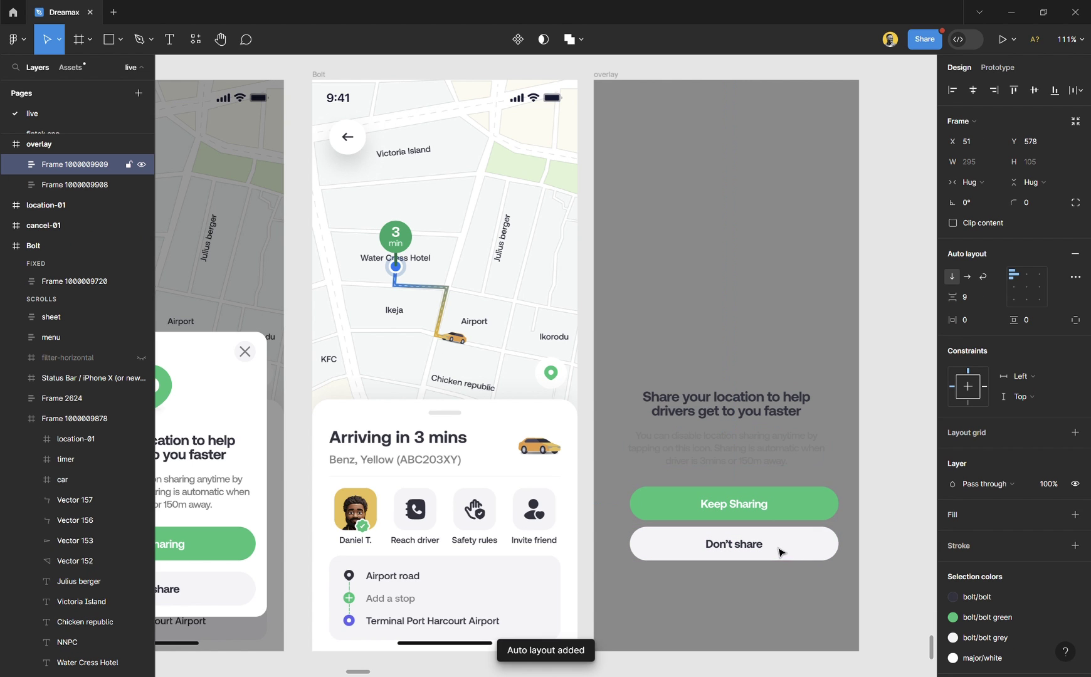
left_click(976, 303)
type("16")
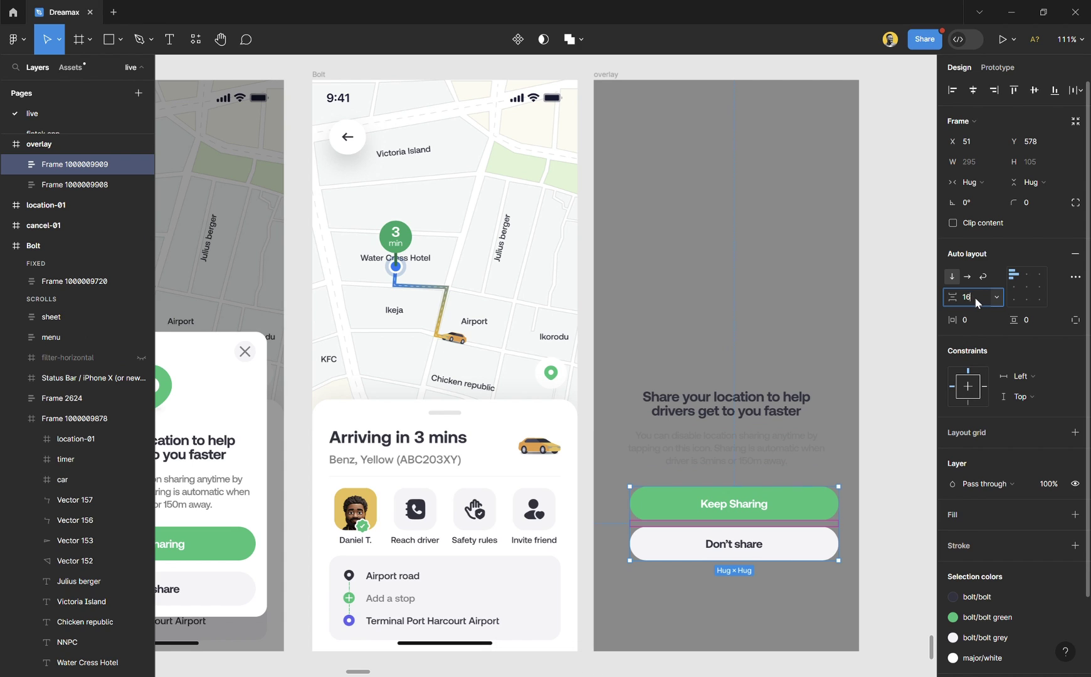
key("Return")
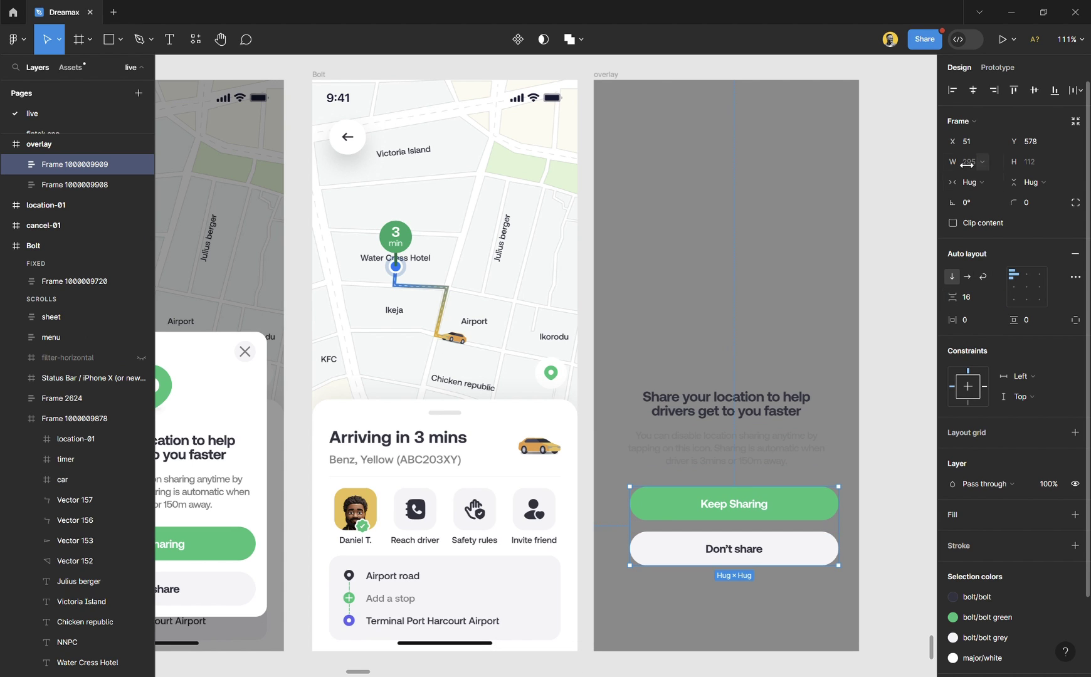
left_click(972, 90)
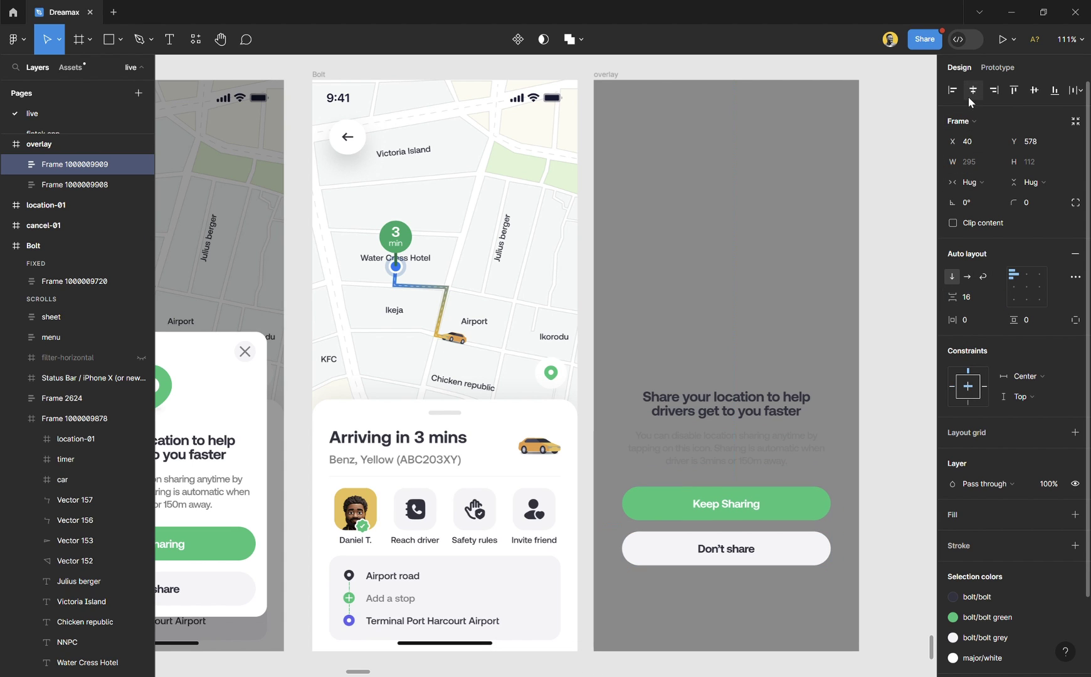
Combine the text block and button group in one auto layout with a 24 gap.
left_click(744, 437, "shift")
key("shift+a")
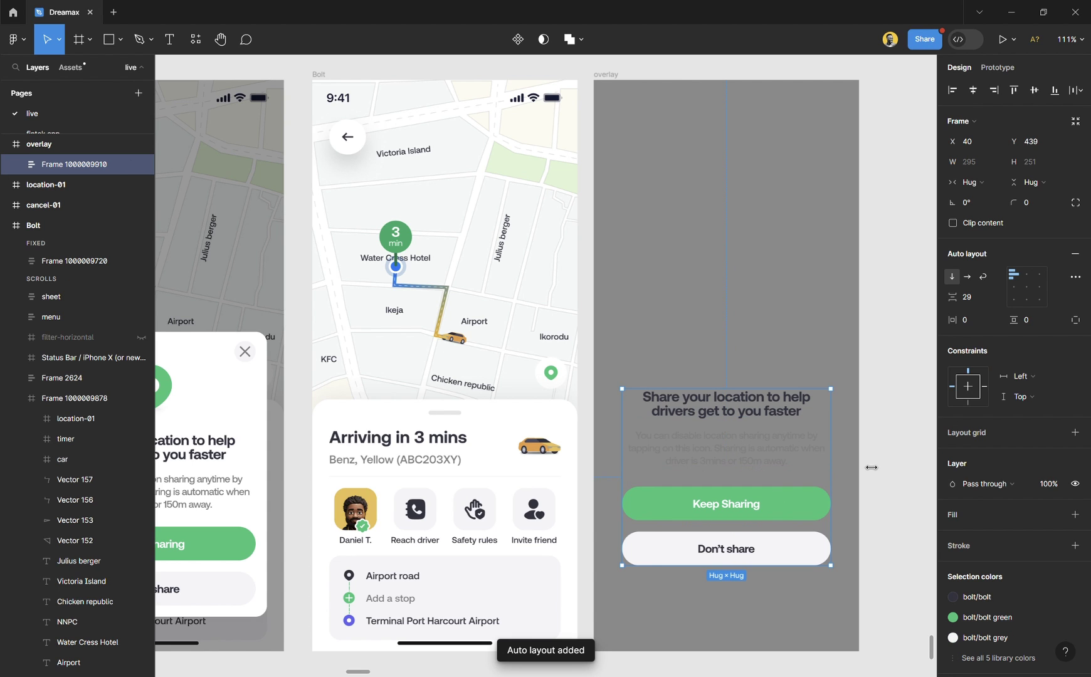
left_click(973, 297)
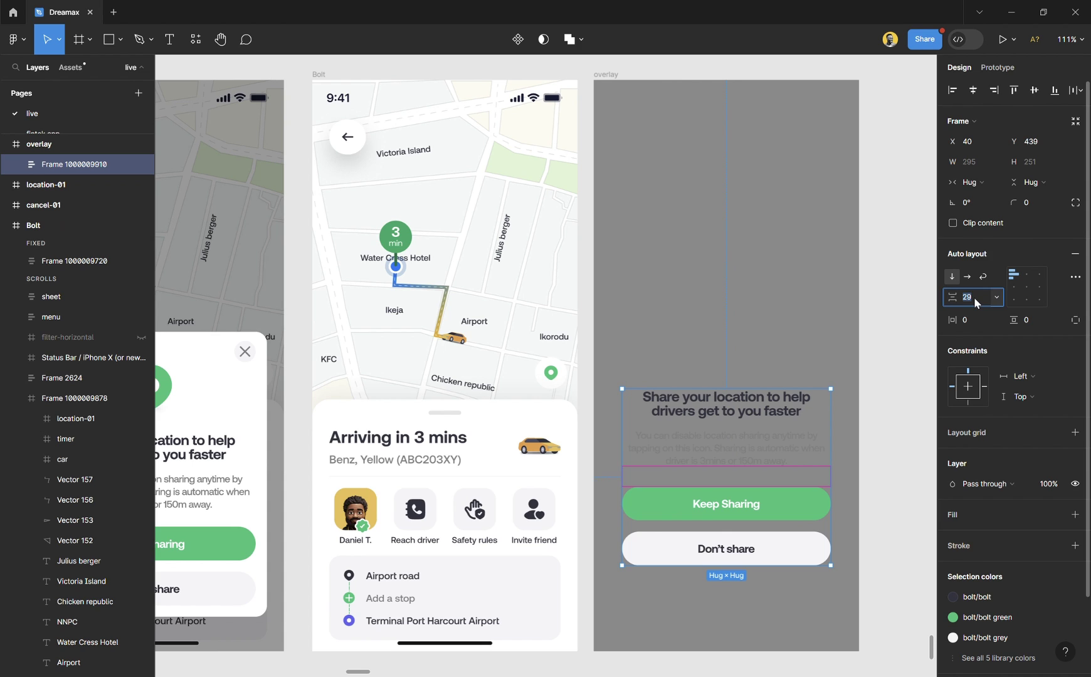
type("24")
key("Return")
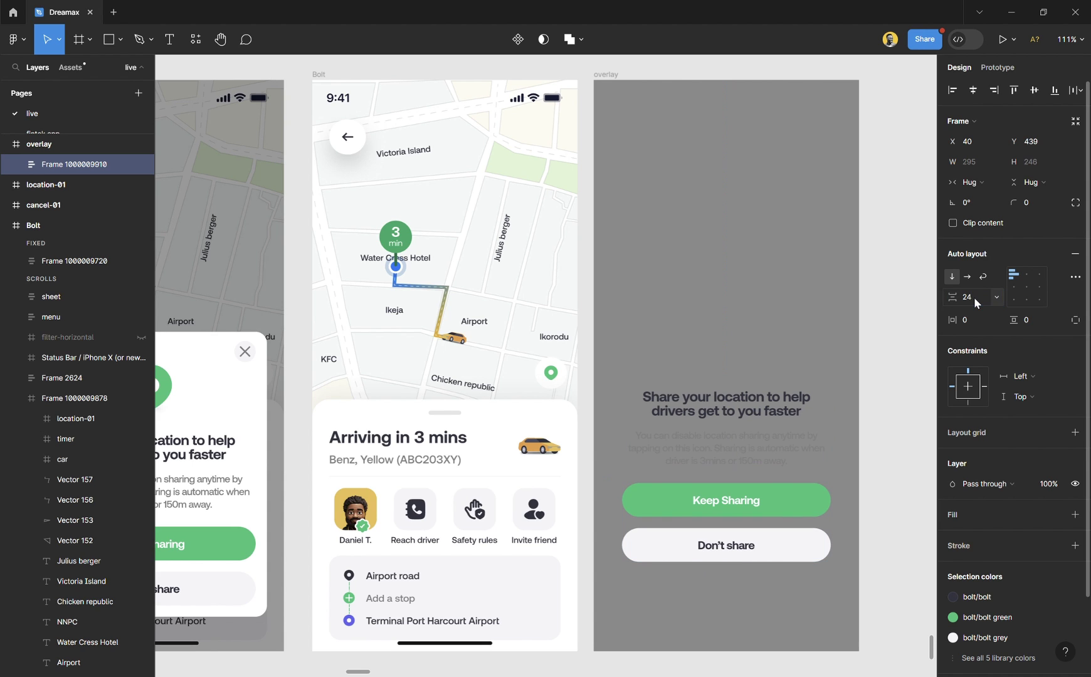
left_click(813, 289)
Fill the overlay frame with the bolt grey colour style.
left_click(823, 276)
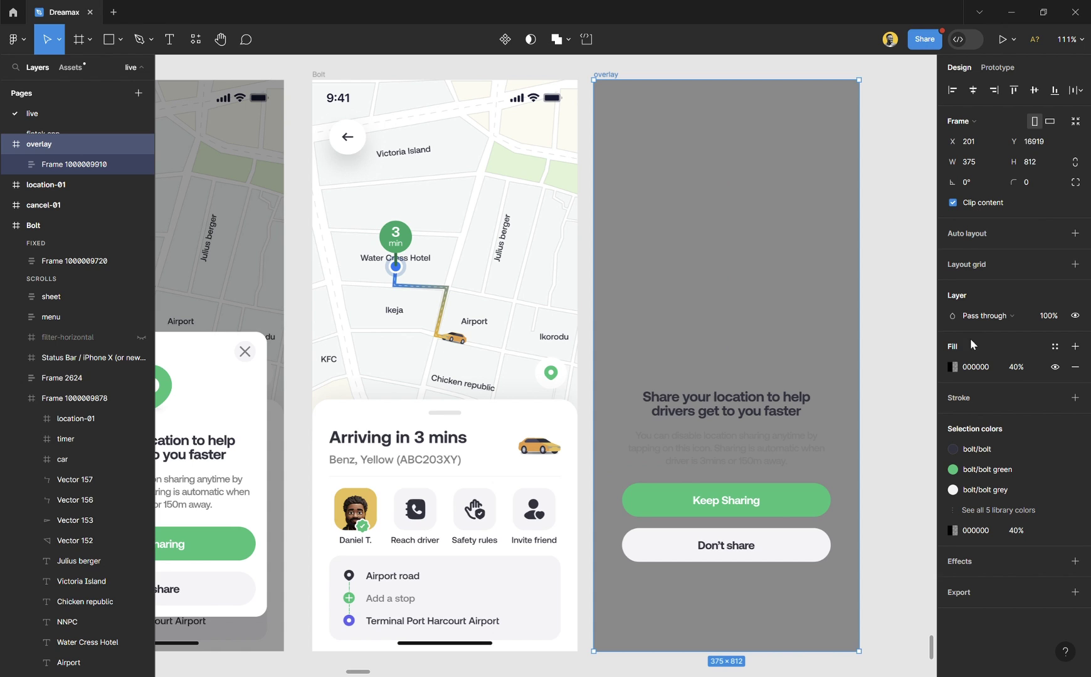
left_click(1053, 346)
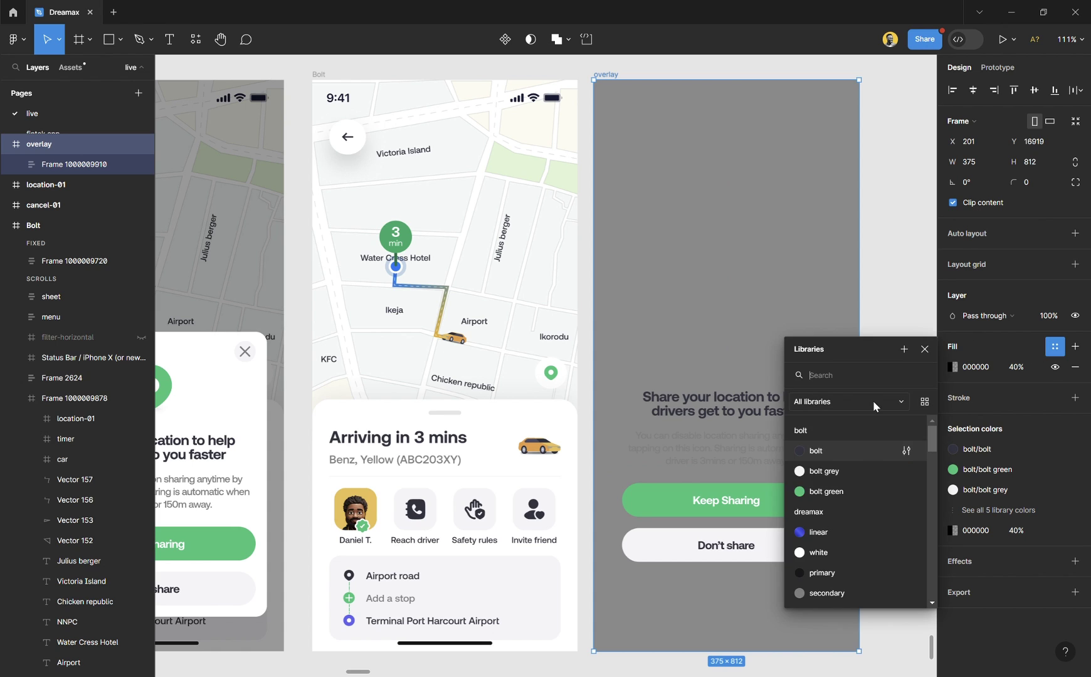
left_click(845, 471)
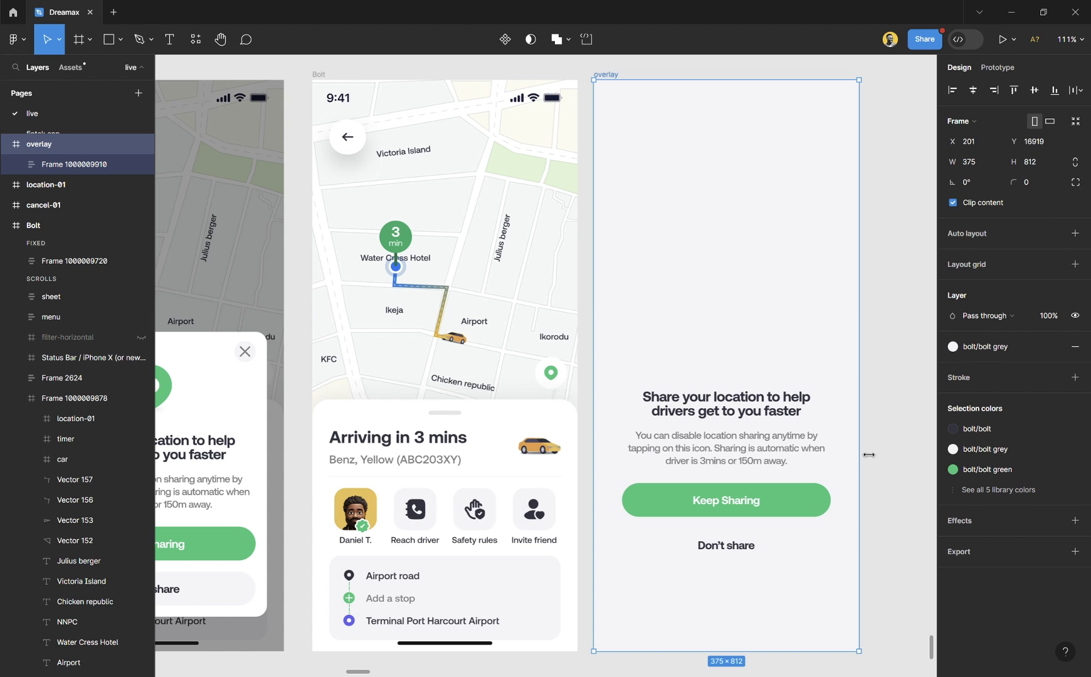
left_click(886, 443)
Move the location pin and close icons from the modal onto the empty canvas.
scroll(673, 423, "up", 2)
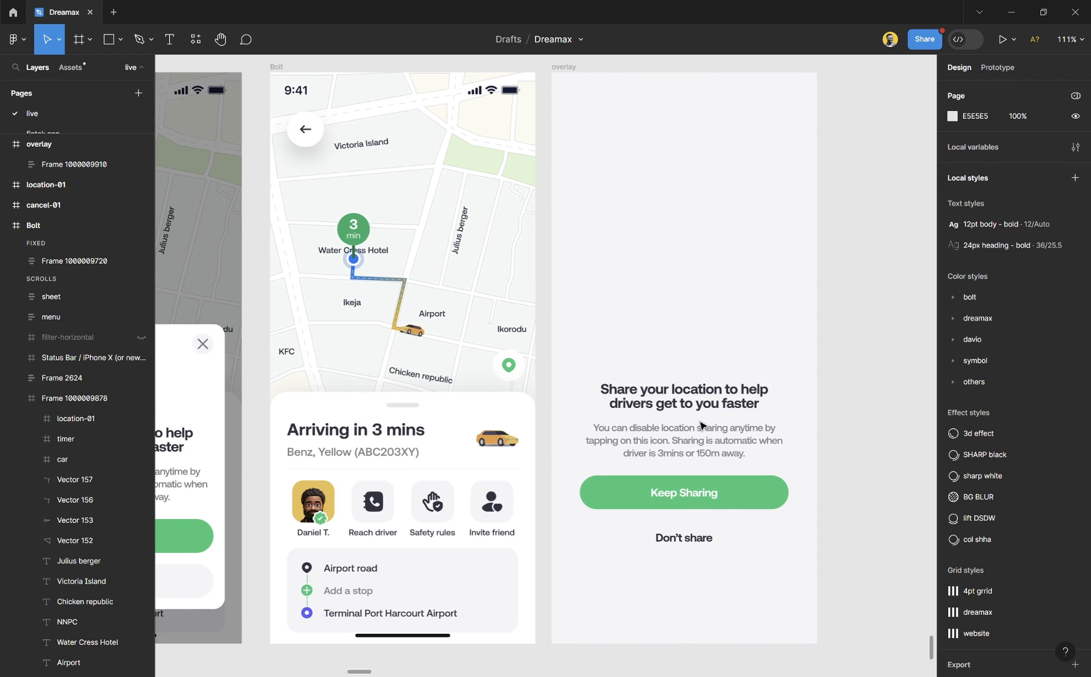
scroll(694, 440, "left", 3)
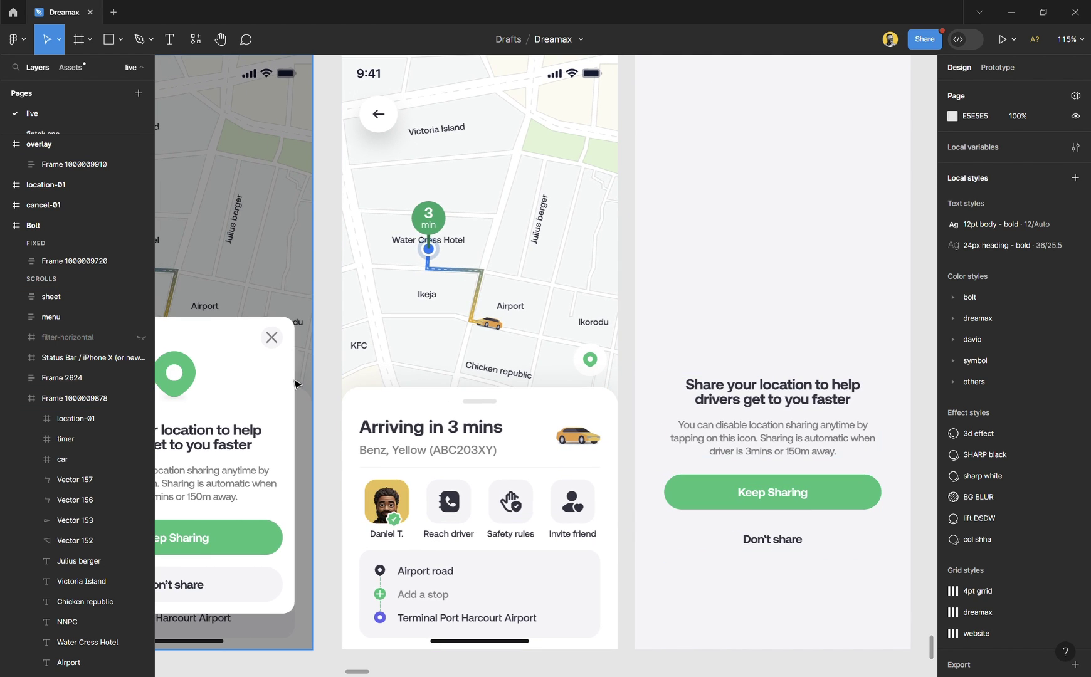
left_click(195, 377)
double_click(199, 376)
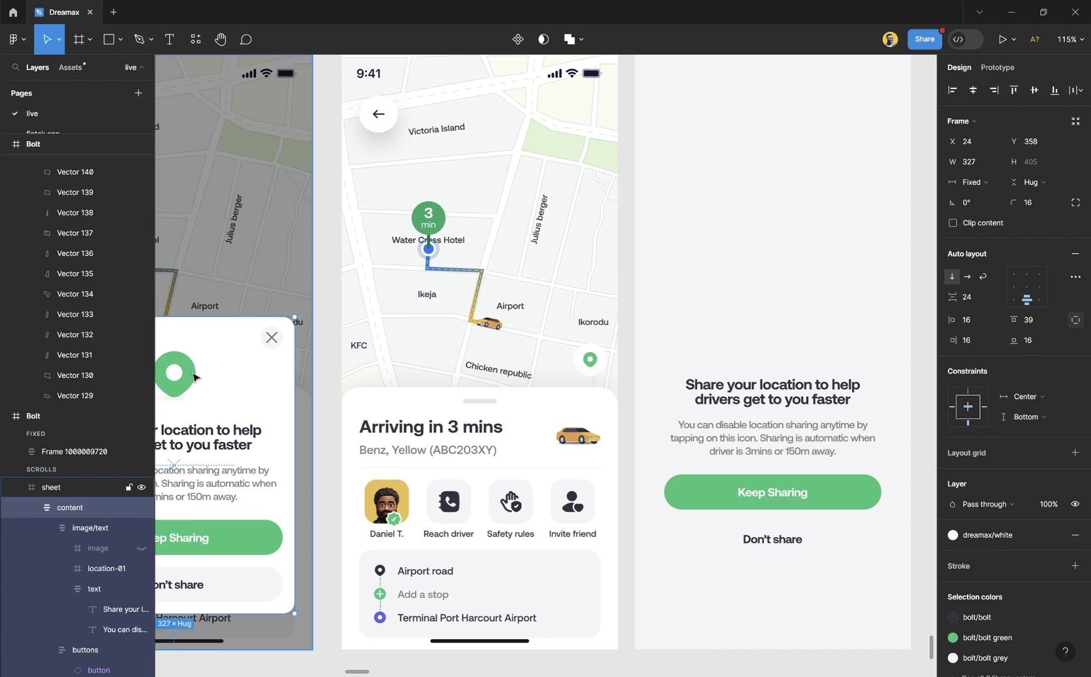
double_click(203, 376)
double_click(209, 374)
left_click(272, 340, "shift")
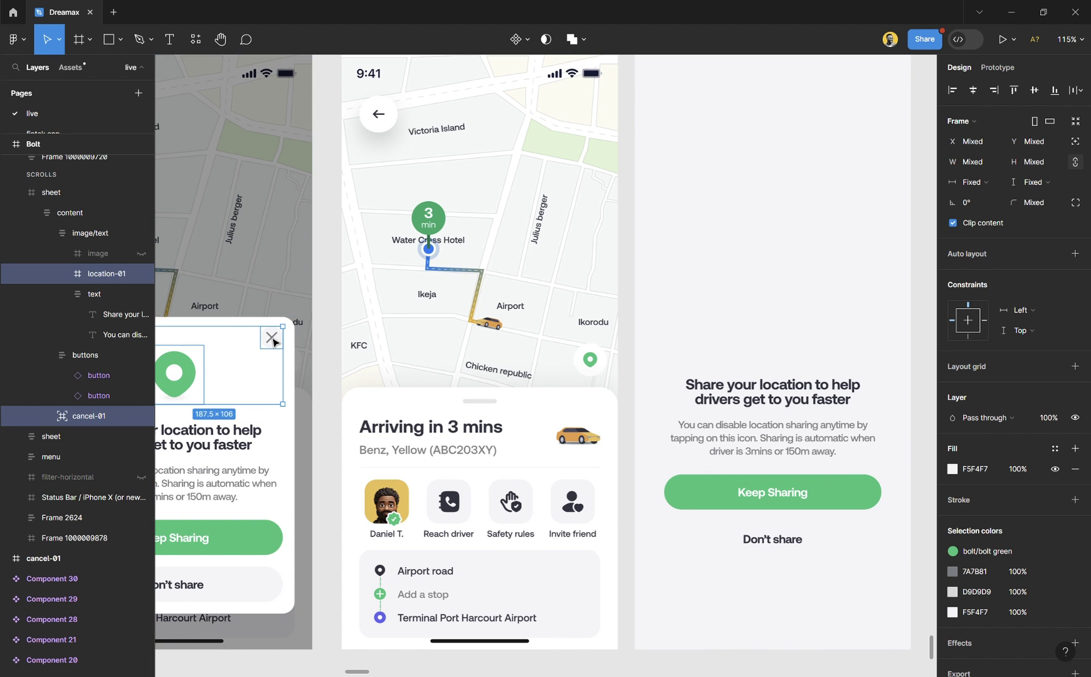
left_click_drag(274, 342, 780, 353)
Apply the 4pt grrid layout grid style to the overlay frame.
scroll(628, 560, "up", 4)
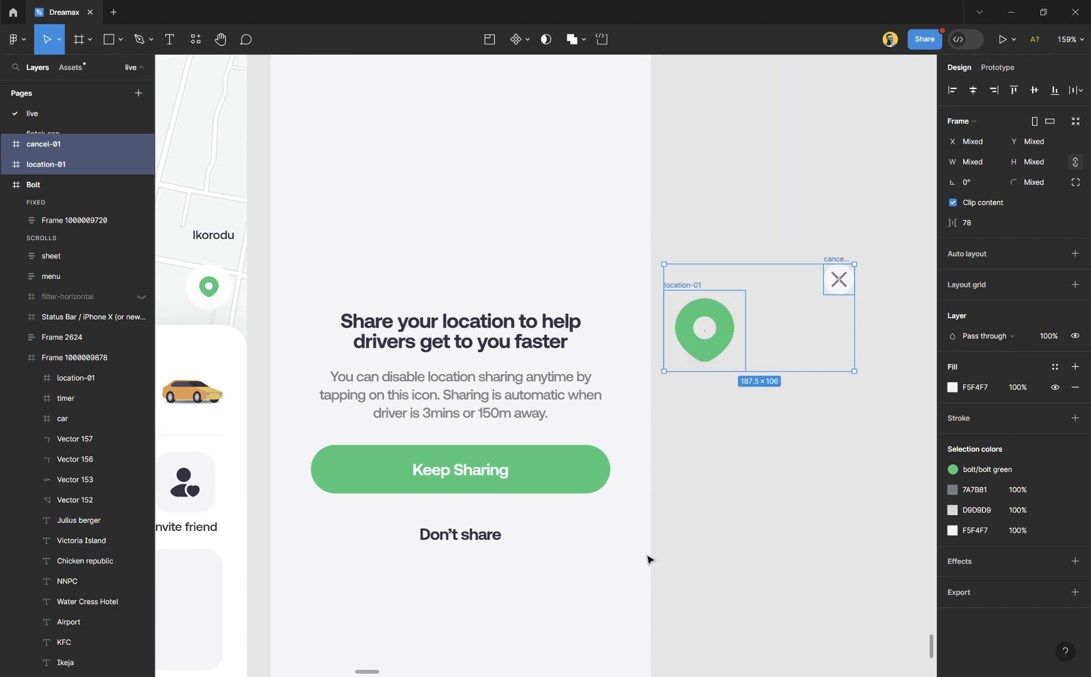
scroll(626, 515, "down", 1)
left_click(764, 494)
left_click(499, 313)
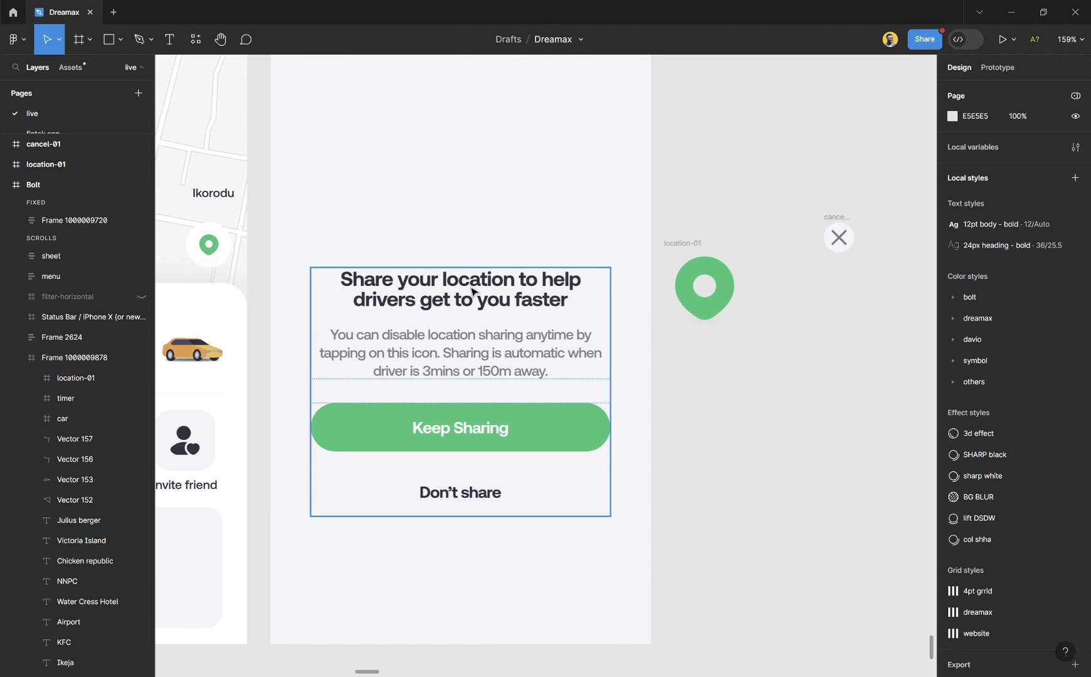
left_click(632, 169)
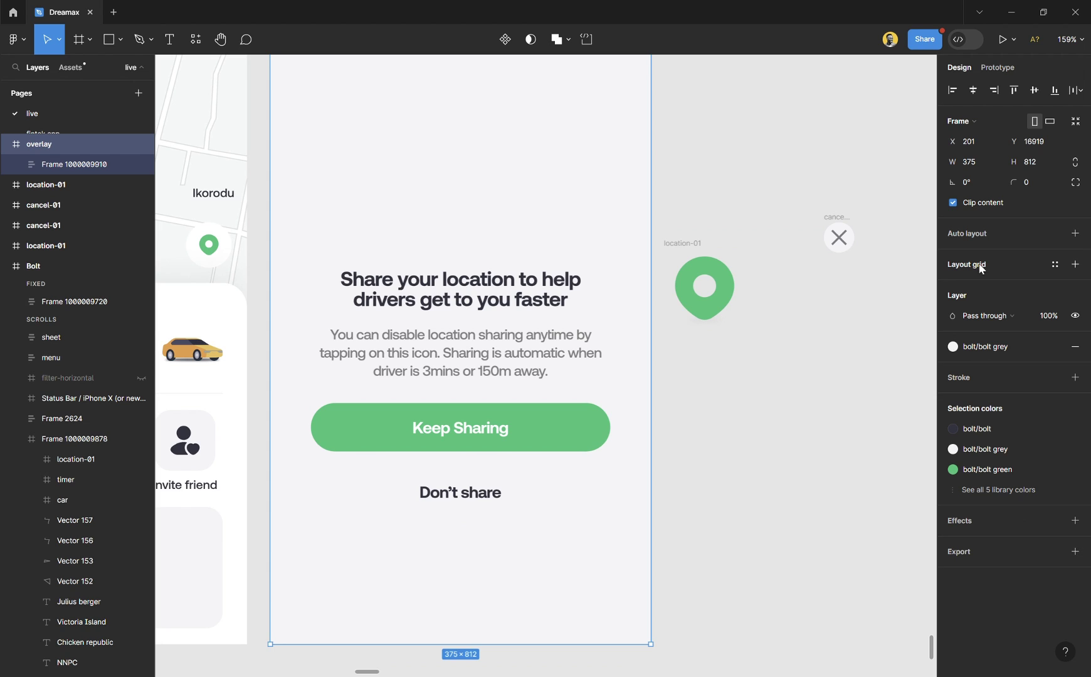
left_click(1055, 263)
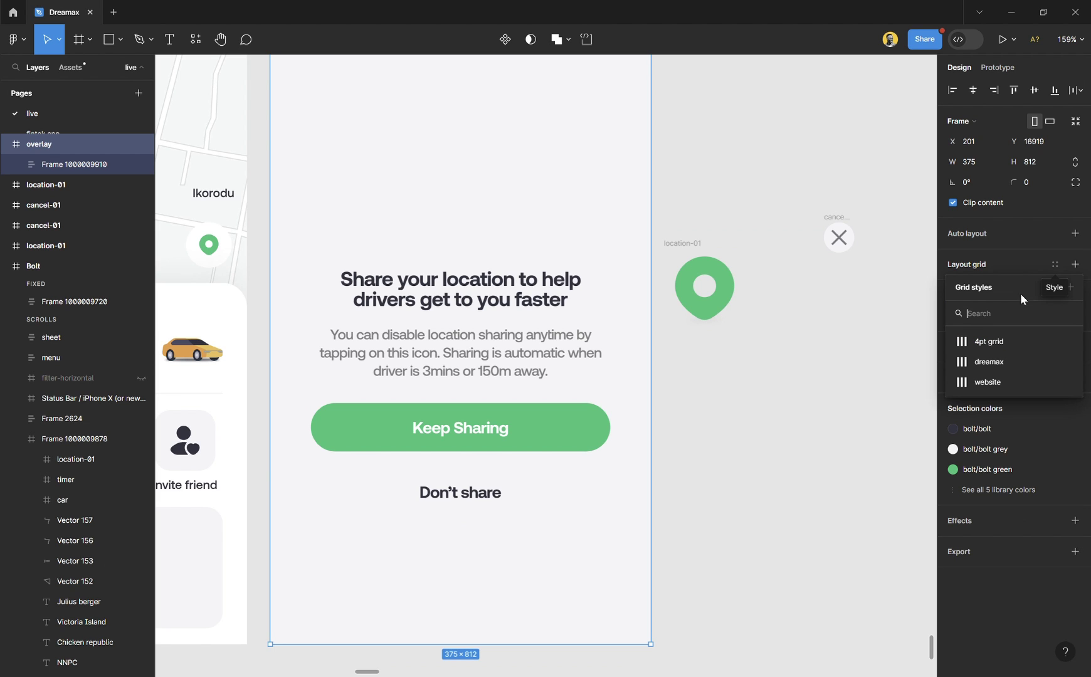
left_click(994, 342)
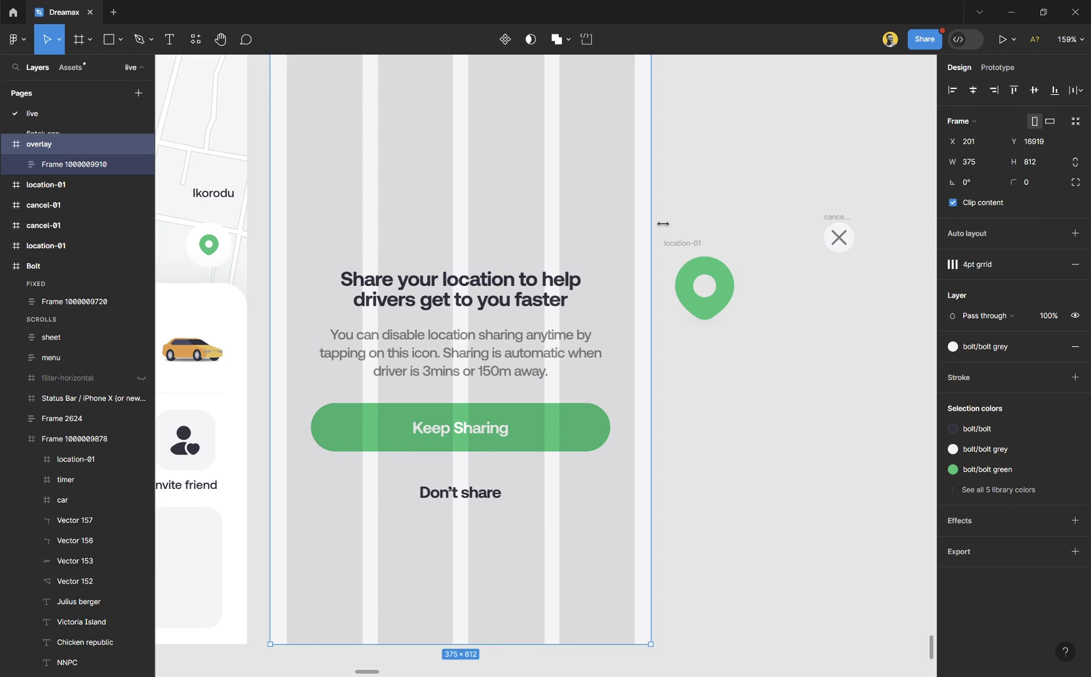
Detach the layout grid from its style and review its column settings.
left_click(1057, 264)
left_click(951, 264)
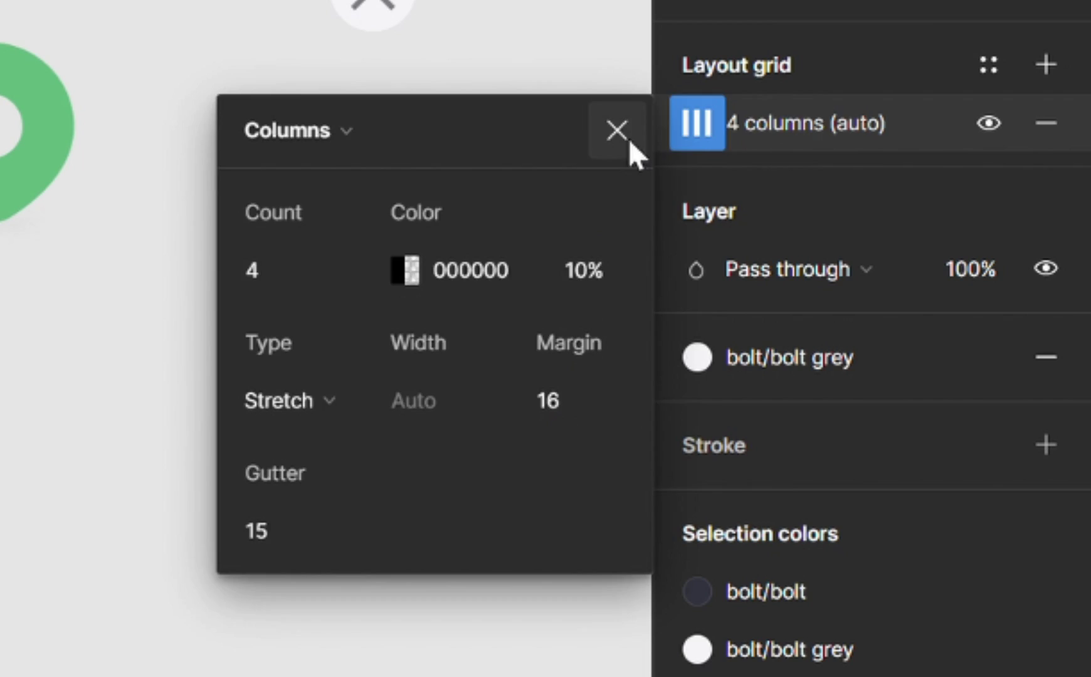
left_click(617, 130)
key("Escape")
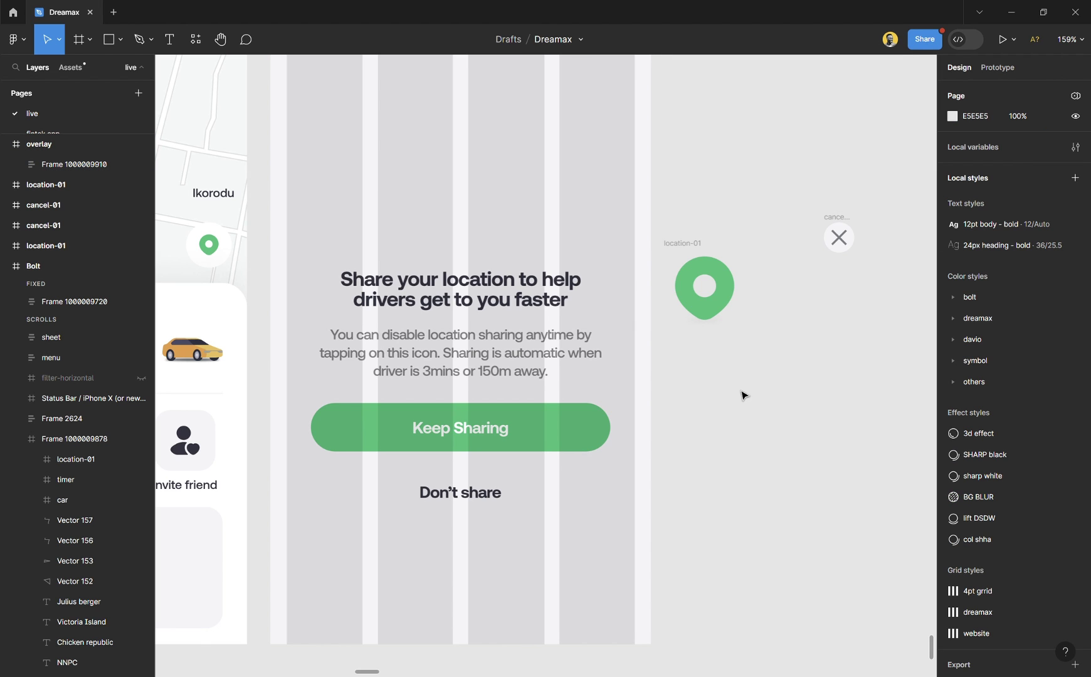
Move the dialog content frame left onto the grid's 16 margin.
left_click(540, 319)
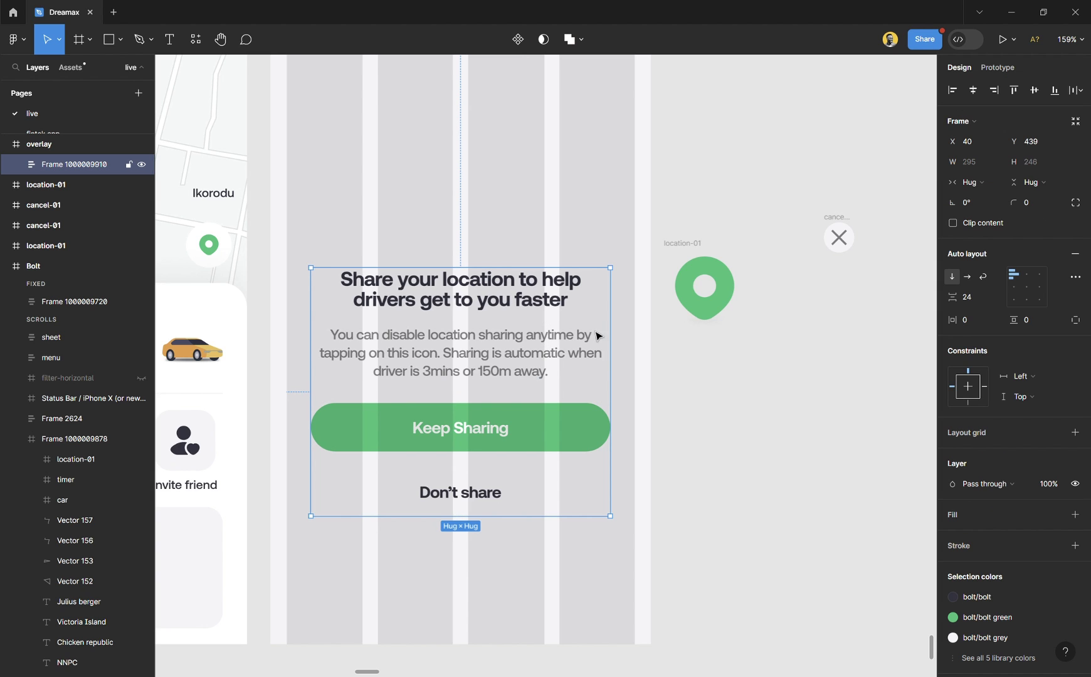
key("alt")
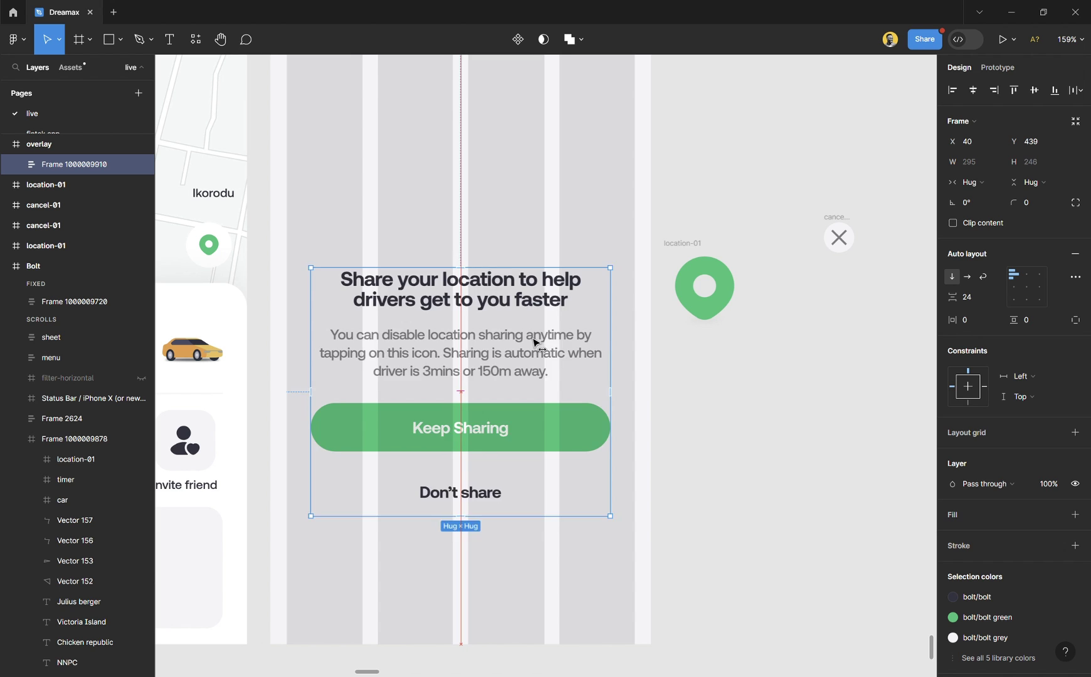
left_click_drag(535, 341, 523, 339)
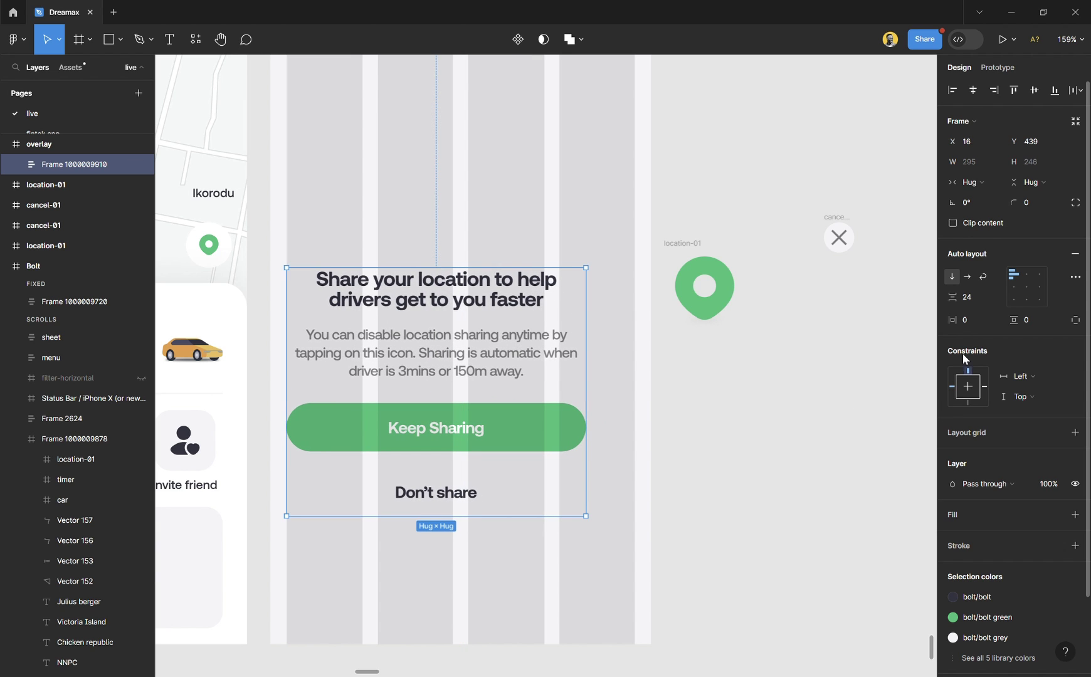
Give the dialog content frame 24 horizontal and 16 vertical padding.
left_click_drag(952, 319, 981, 326)
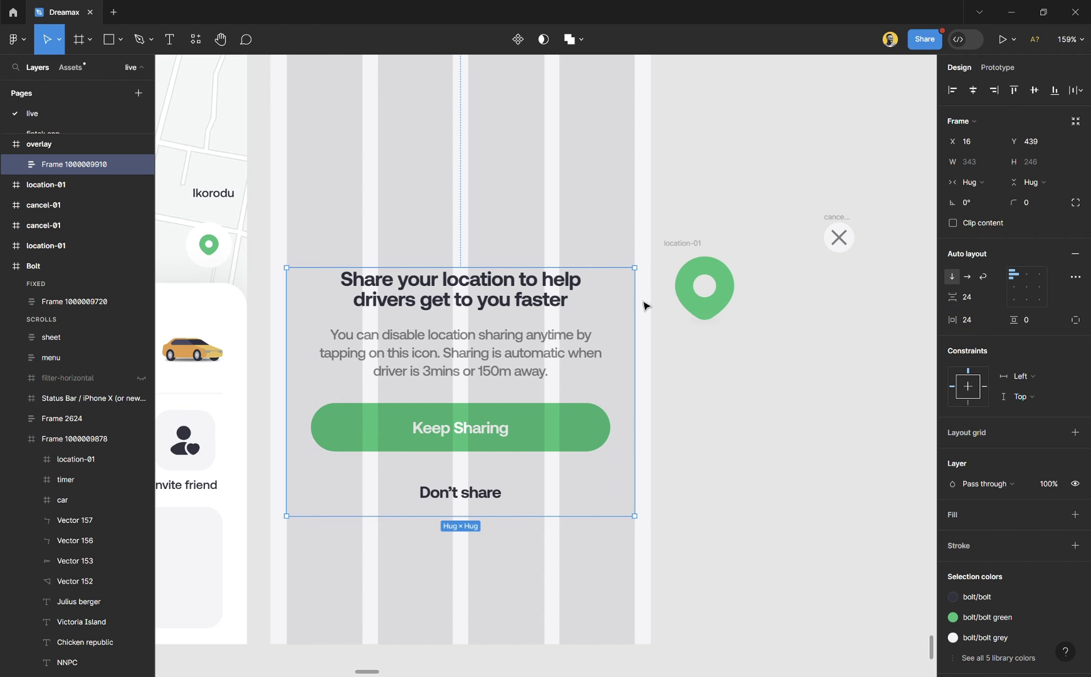
scroll(644, 306, "up", 10)
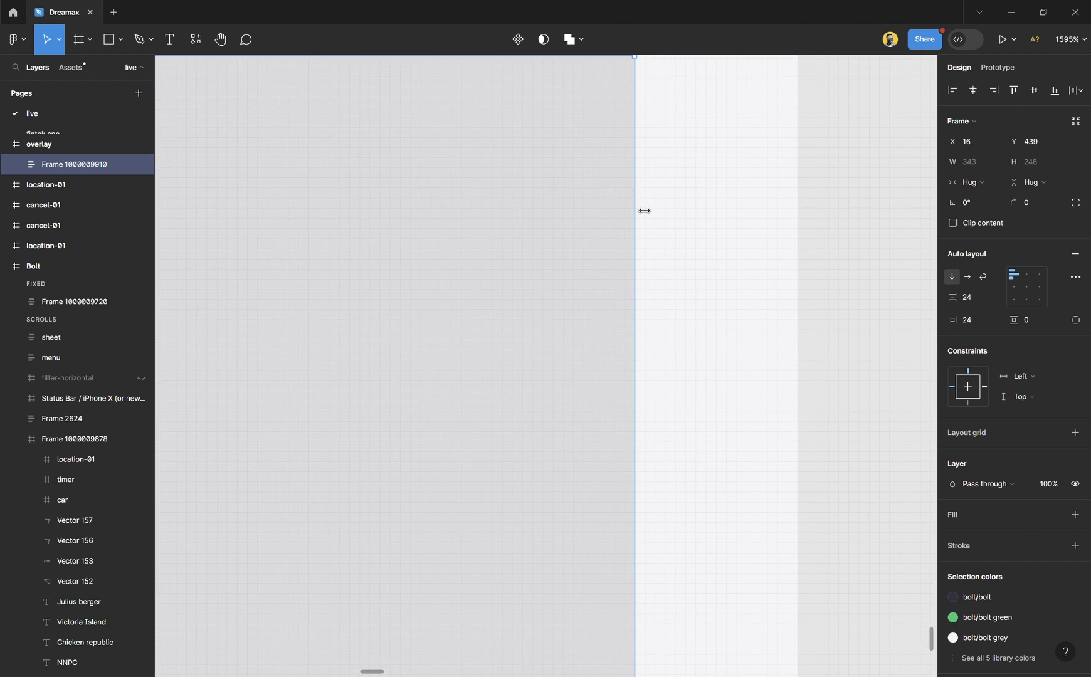
scroll(646, 239, "up", 5)
scroll(647, 391, "up", 5)
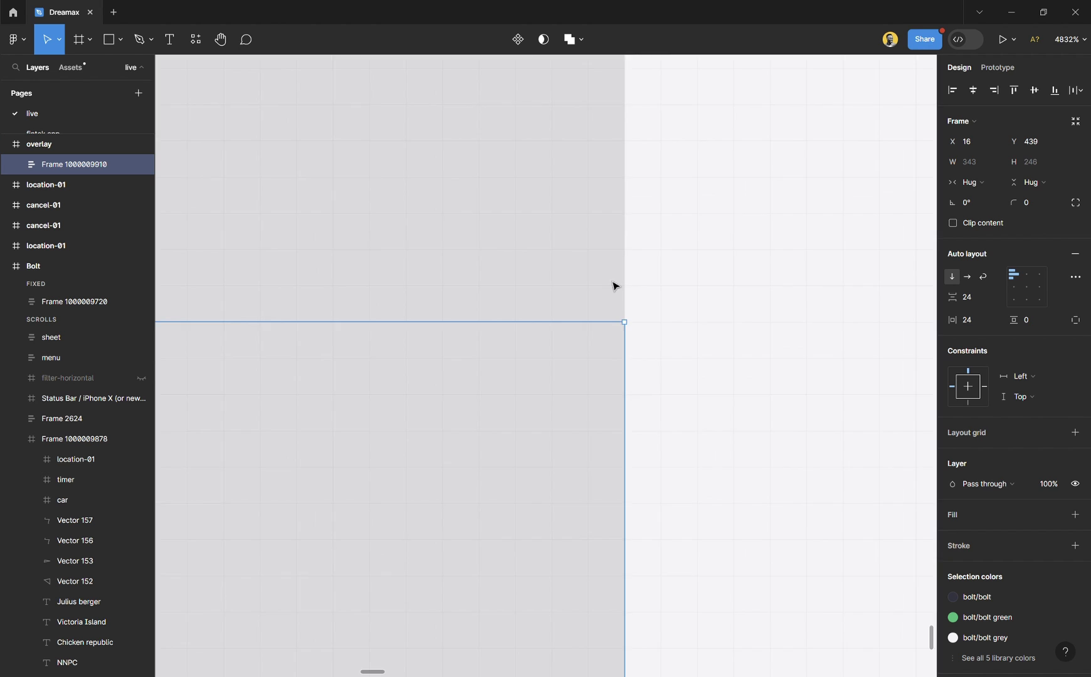
scroll(640, 370, "down", 8)
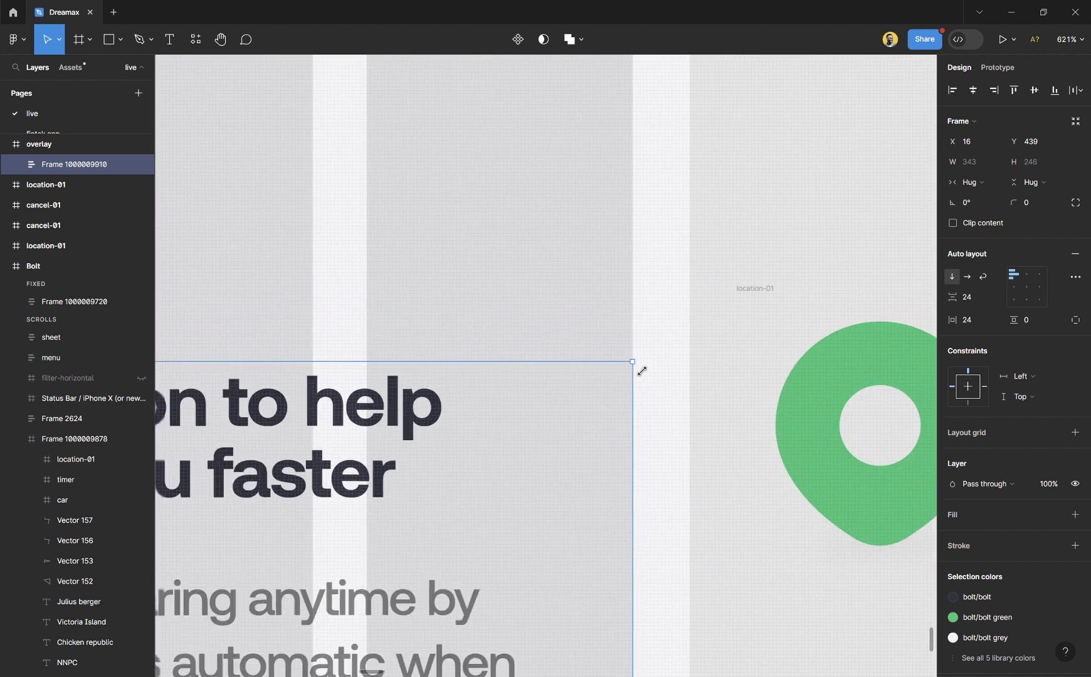
scroll(640, 369, "down", 6)
scroll(507, 514, "down", 1)
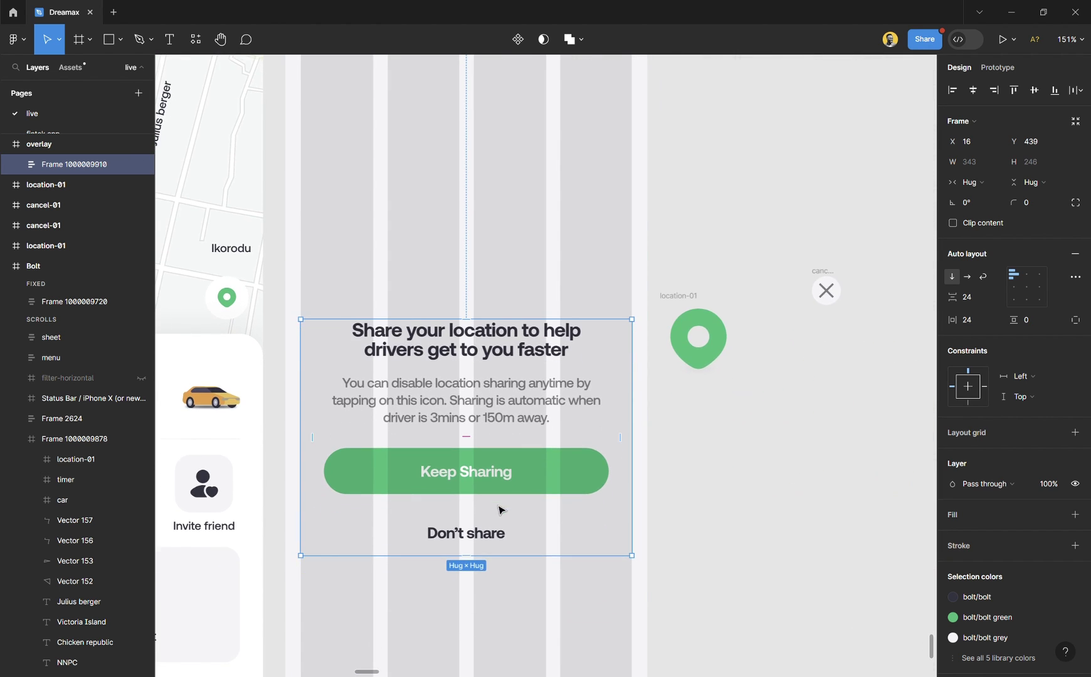
scroll(453, 516, "up", 2)
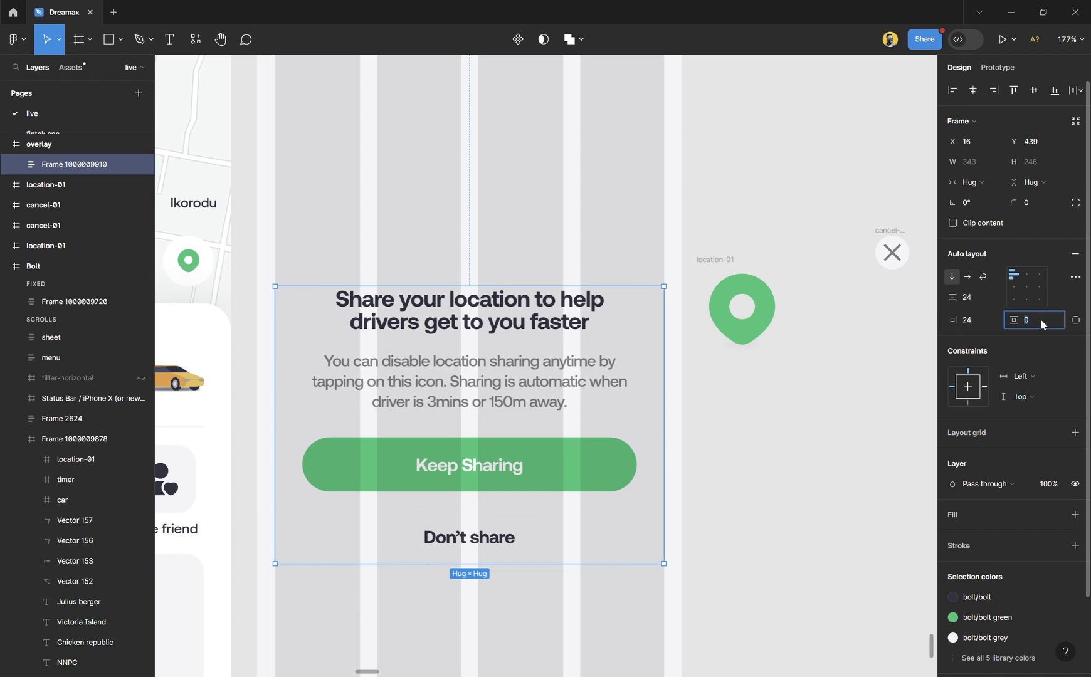
key("Return")
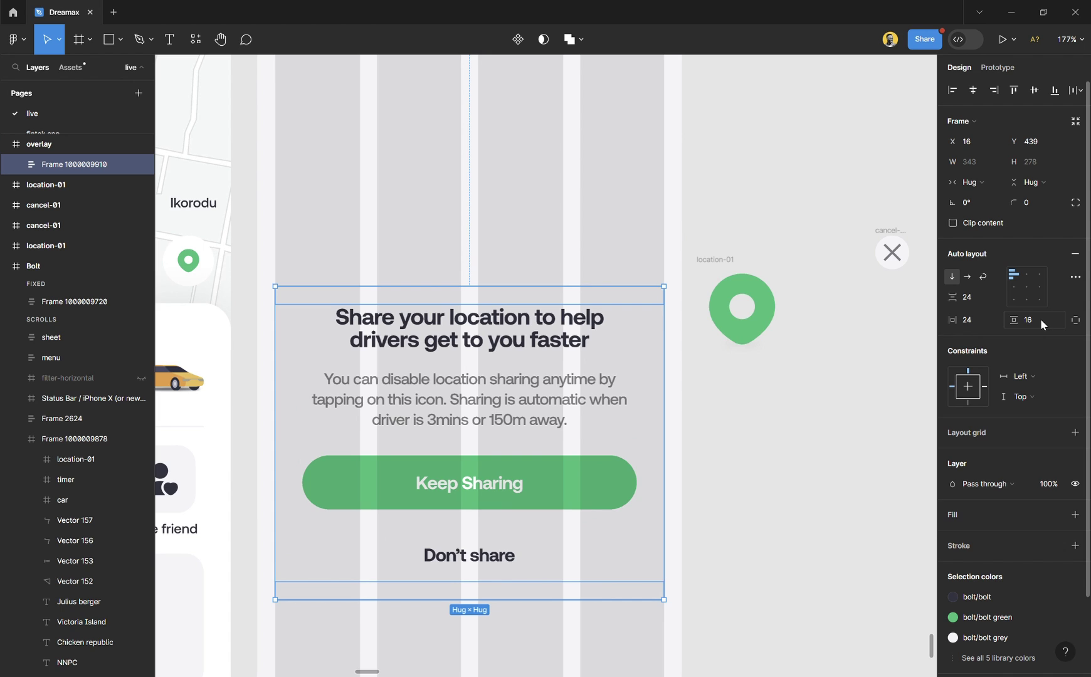
scroll(631, 370, "down", 2)
scroll(632, 370, "down", 3)
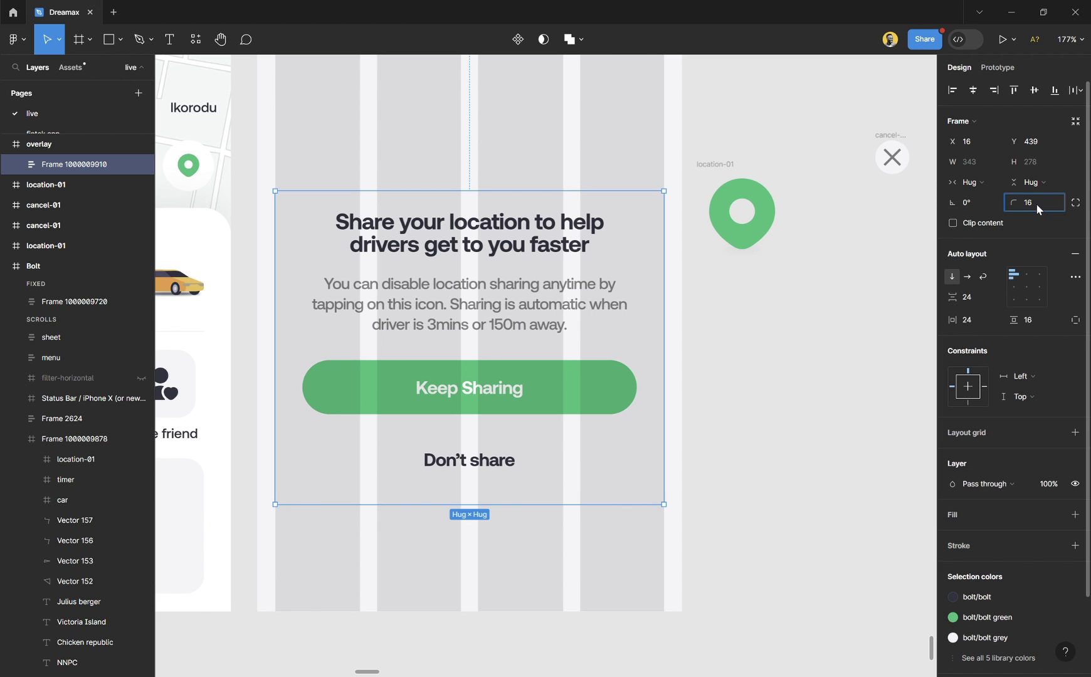
Centre the dialog's content and fill it with the dreamax/white colour style.
scroll(1021, 435, "down", 3)
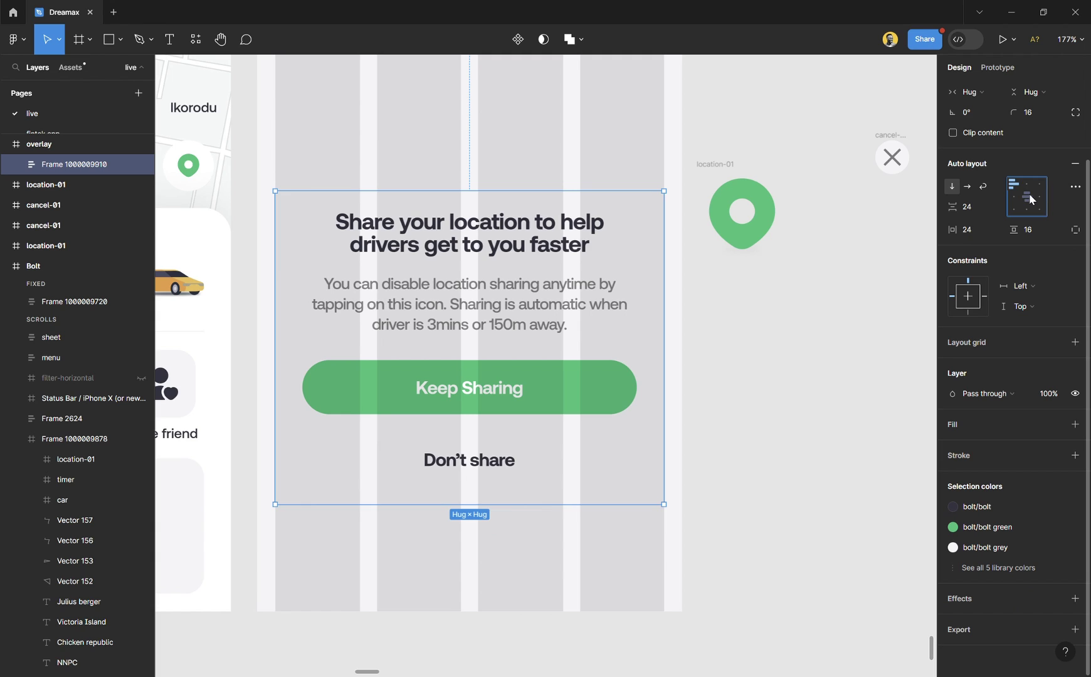
left_click(1028, 197)
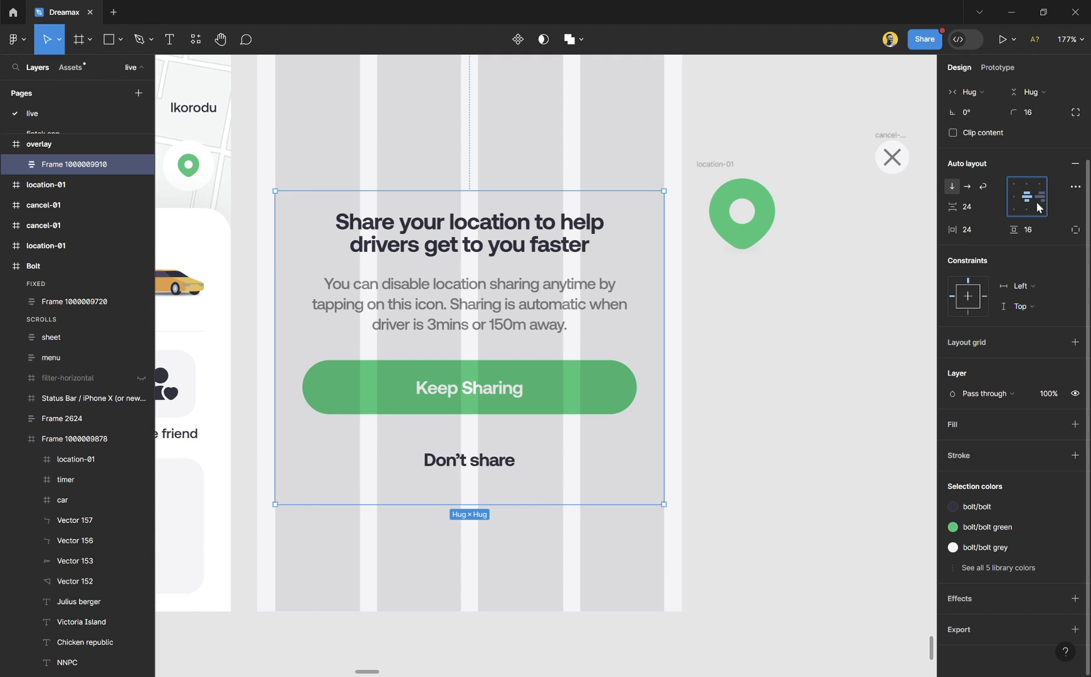
left_click(1056, 425)
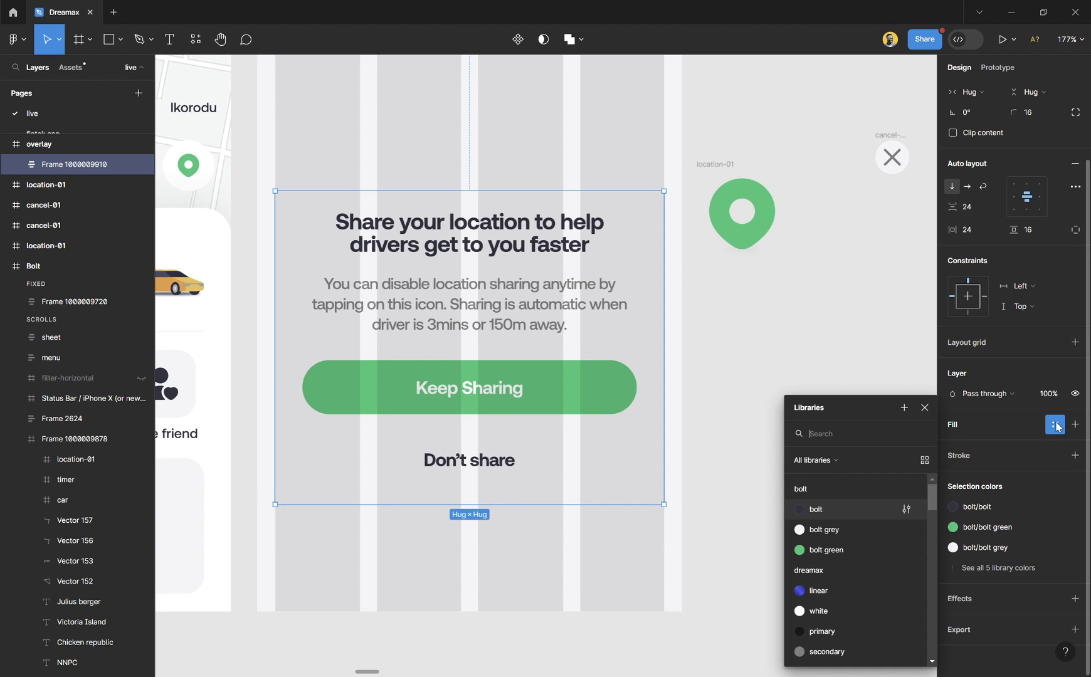
scroll(841, 524, "down", 2)
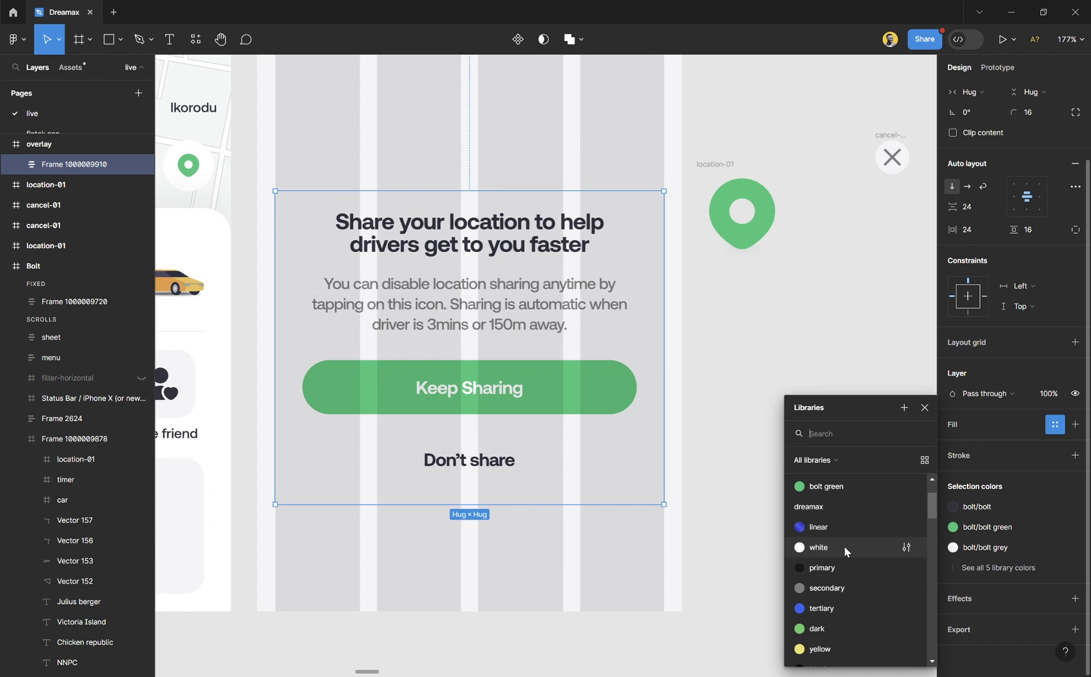
left_click(844, 547)
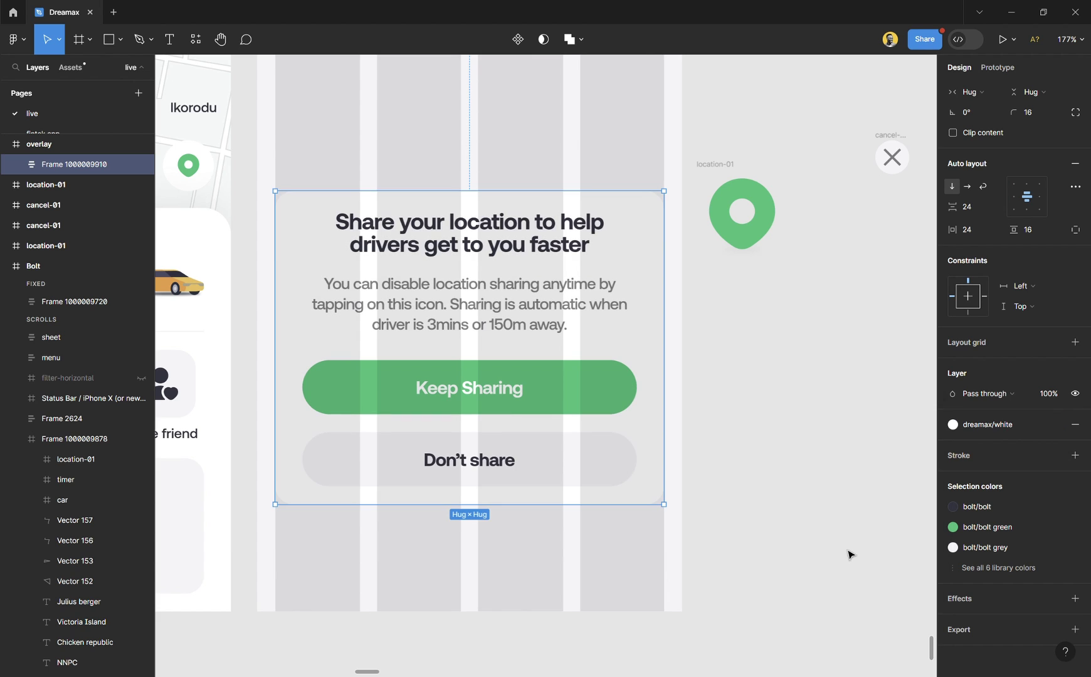
Hide the overlay frame's layout grid.
left_click(765, 466)
left_click(635, 539)
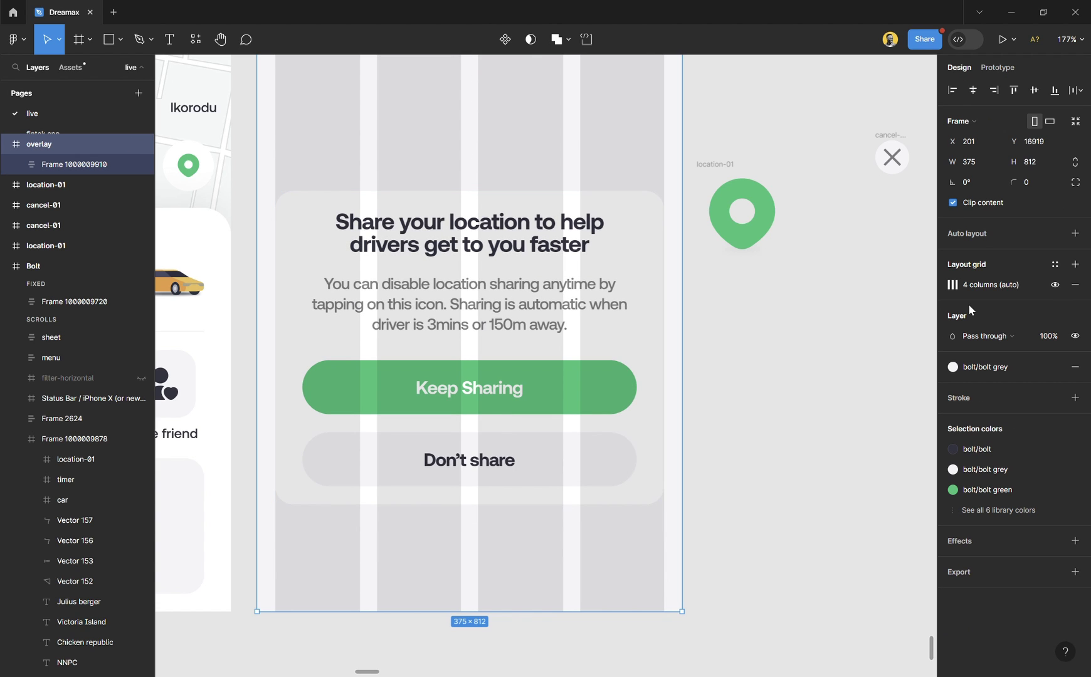
left_click(1054, 285)
left_click(798, 353)
scroll(560, 357, "down", 3)
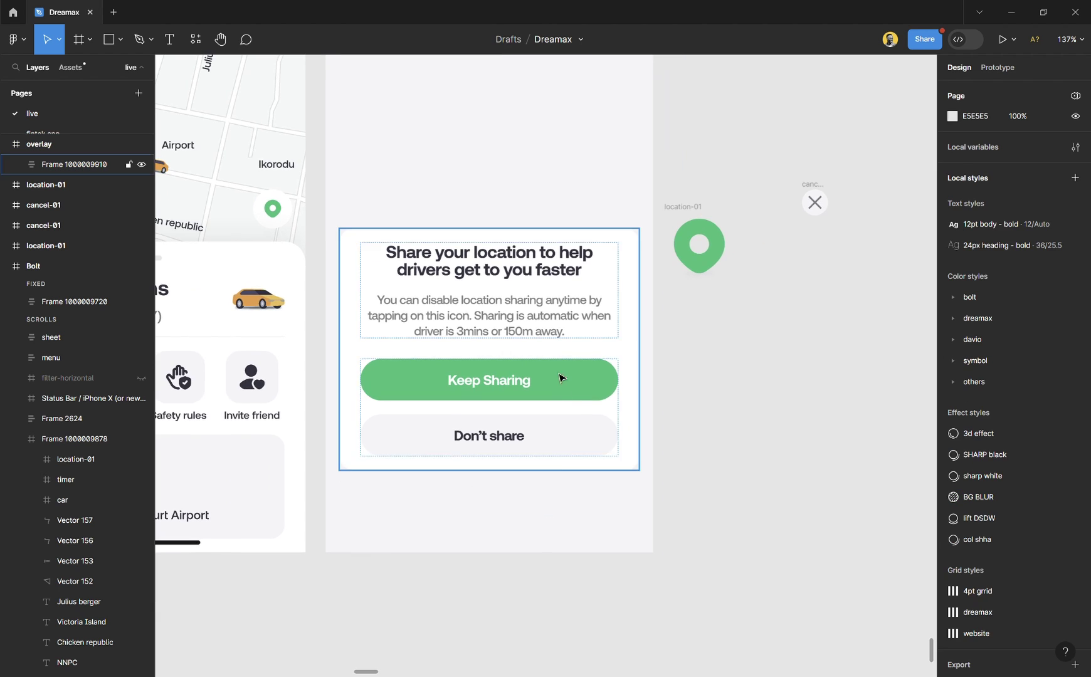
scroll(507, 558, "up", 2)
scroll(508, 549, "up", 1)
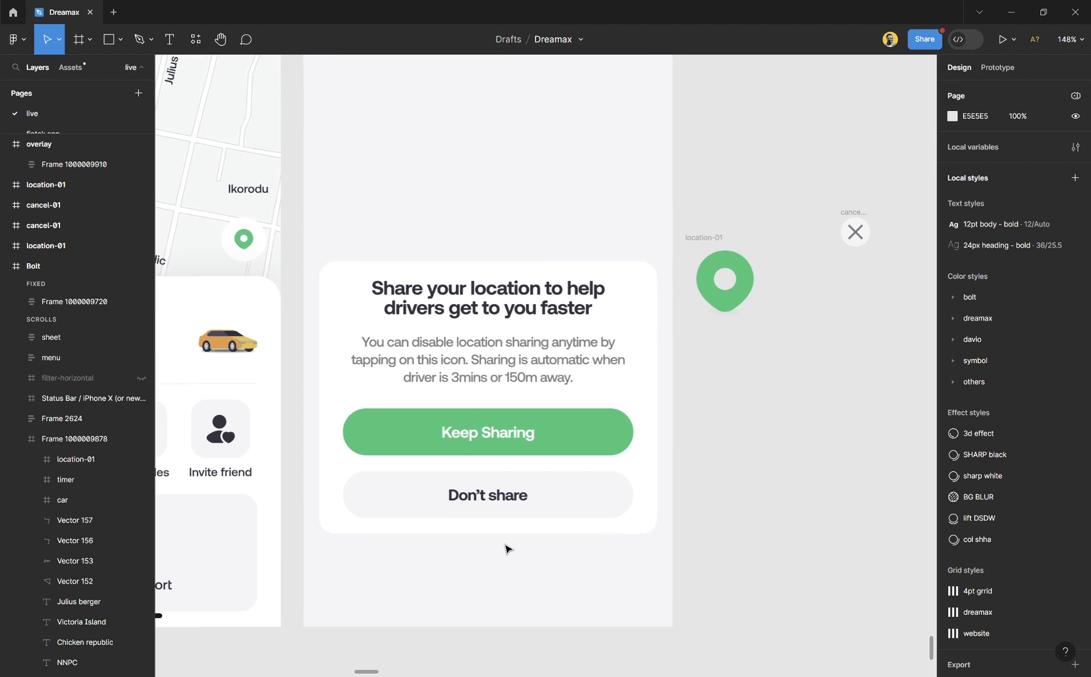
Place the pin icon above the heading and the close icon at the card's top-right corner (X 289, Y 16).
left_click(732, 287)
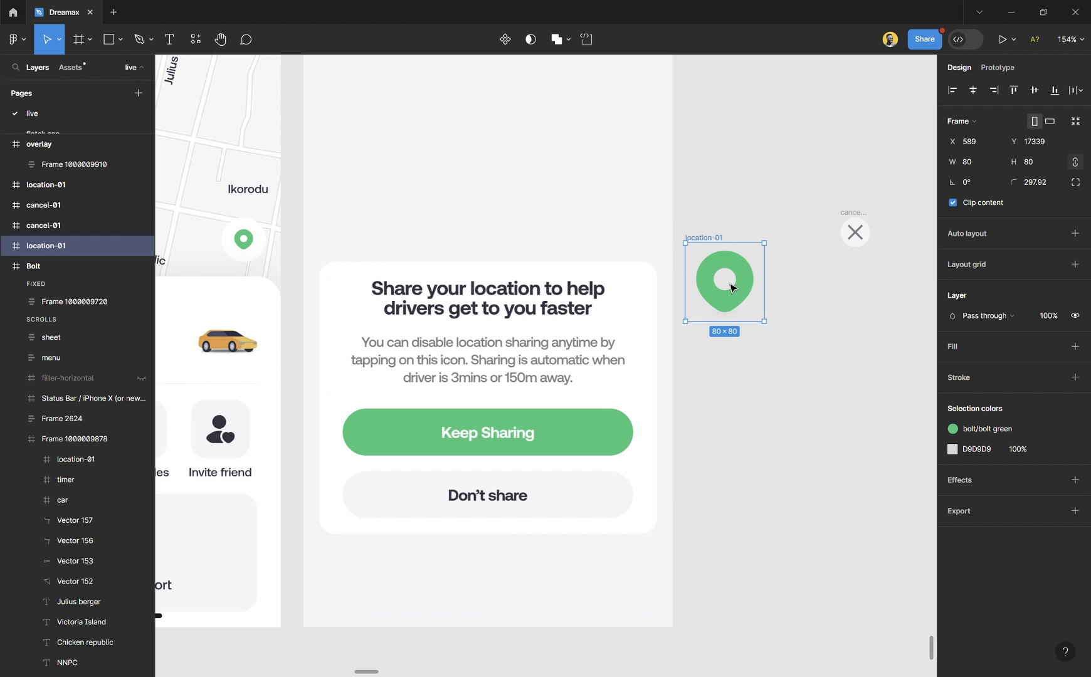
left_click_drag(732, 287, 577, 280)
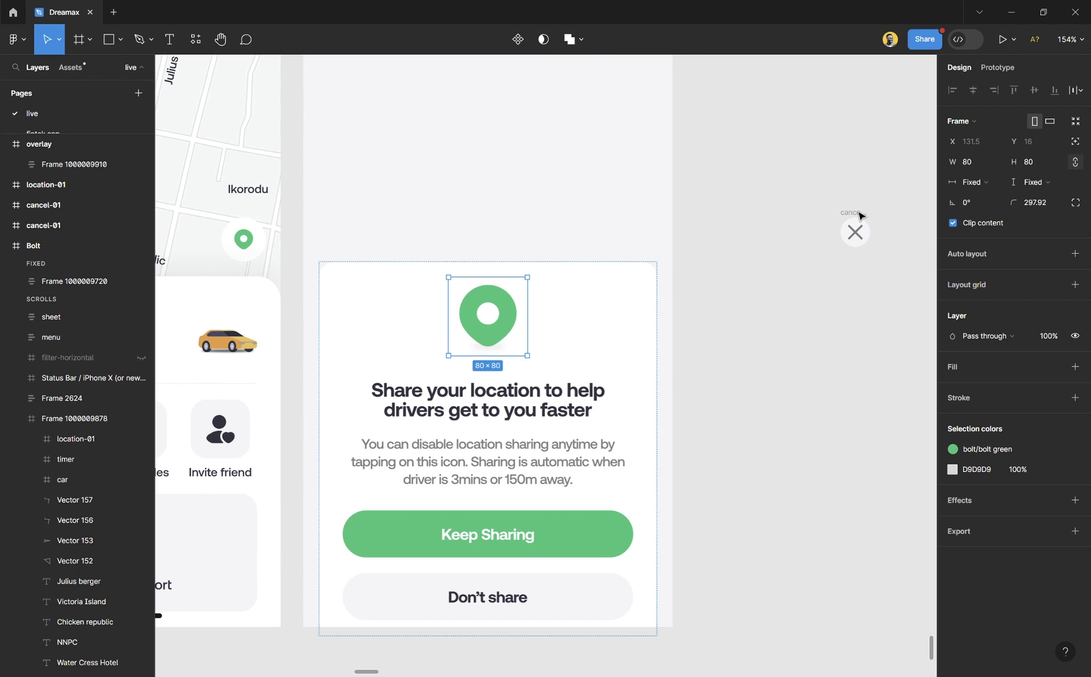
left_click(863, 234)
left_click_drag(856, 236, 619, 279)
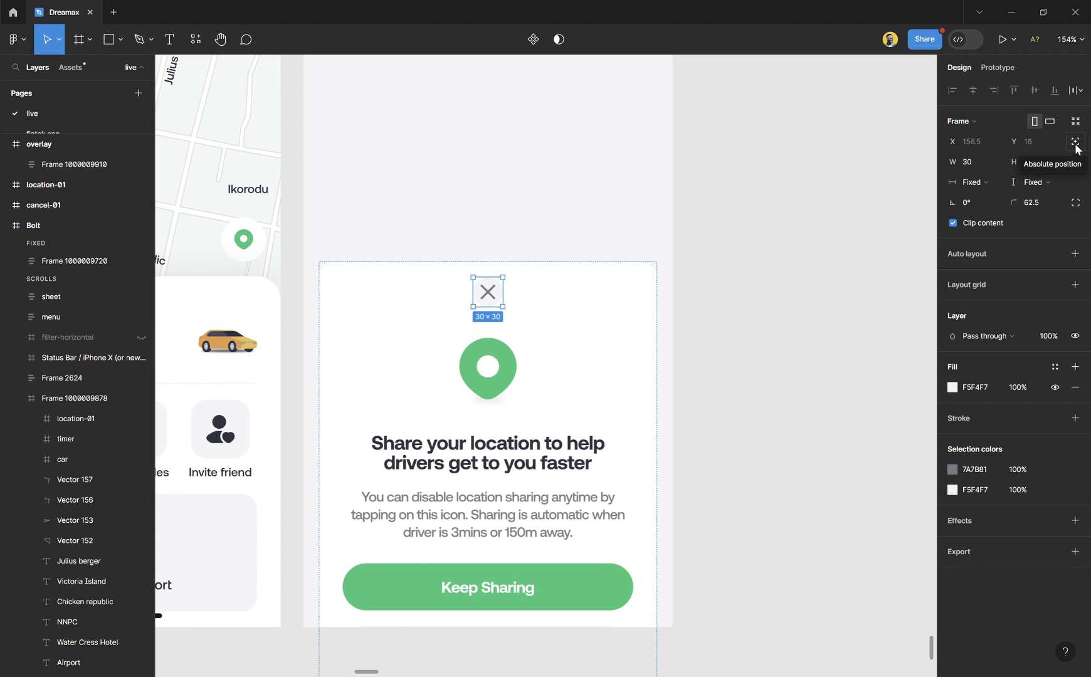
left_click(1075, 142)
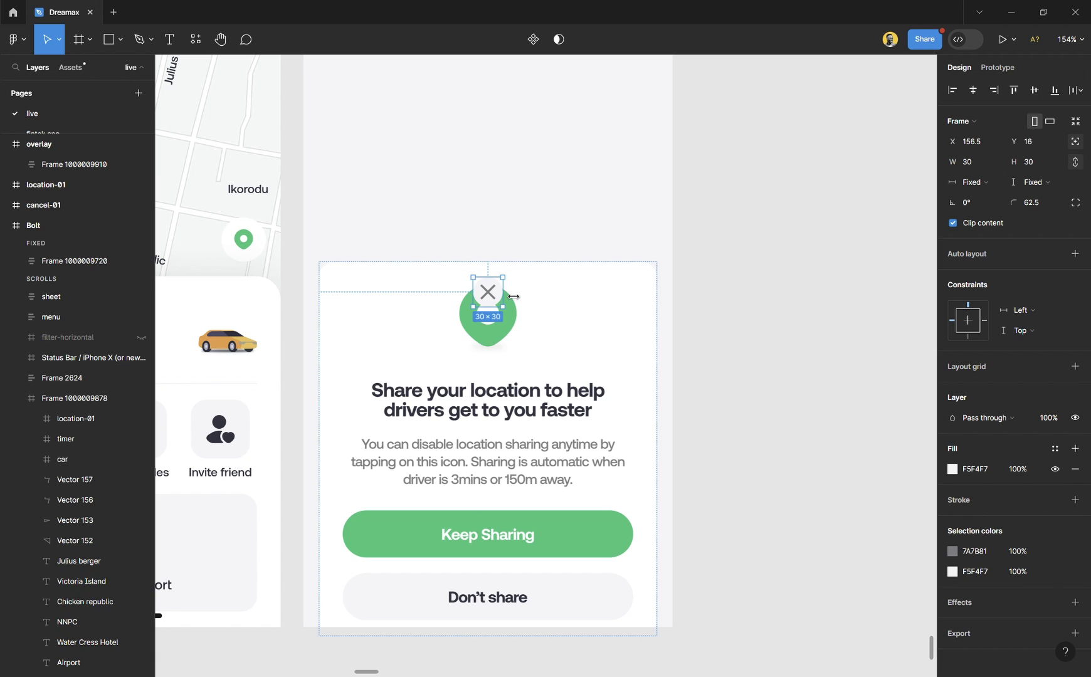
left_click_drag(495, 298, 629, 298)
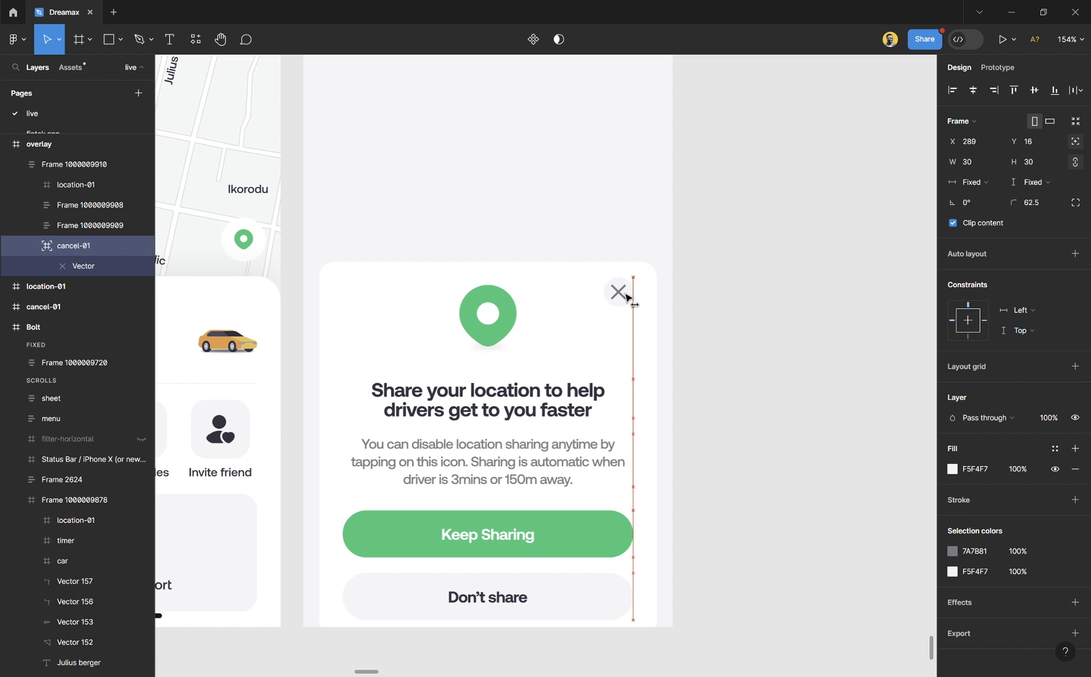
Switch the card to individual side padding and set its top padding to 16*3 (48).
left_click(590, 273)
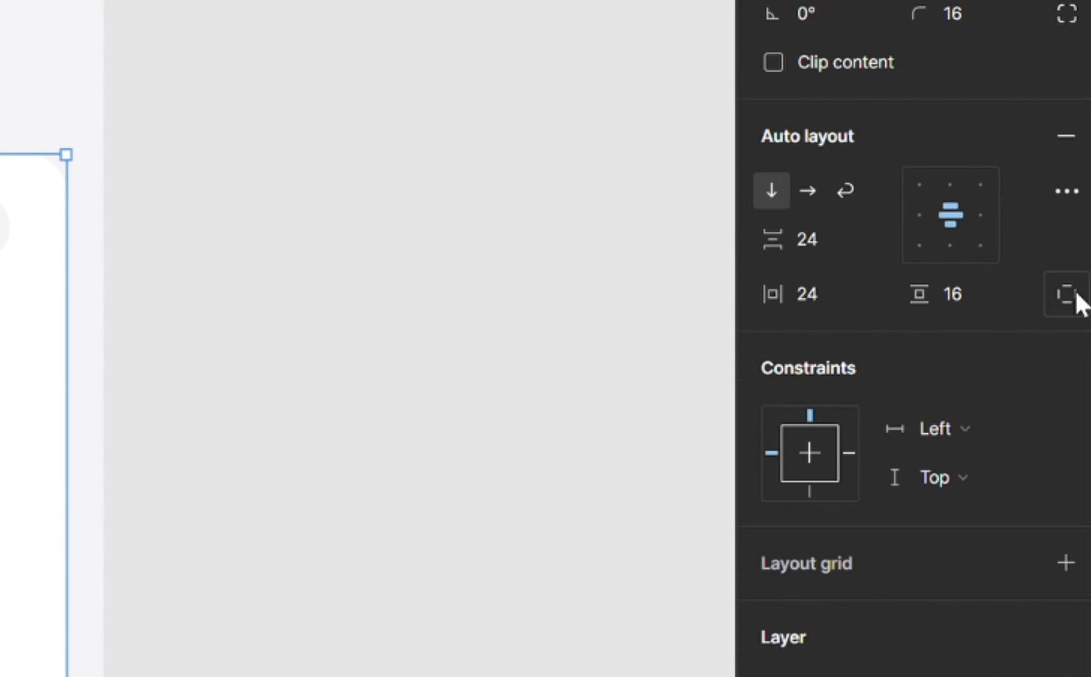
left_click(1075, 320)
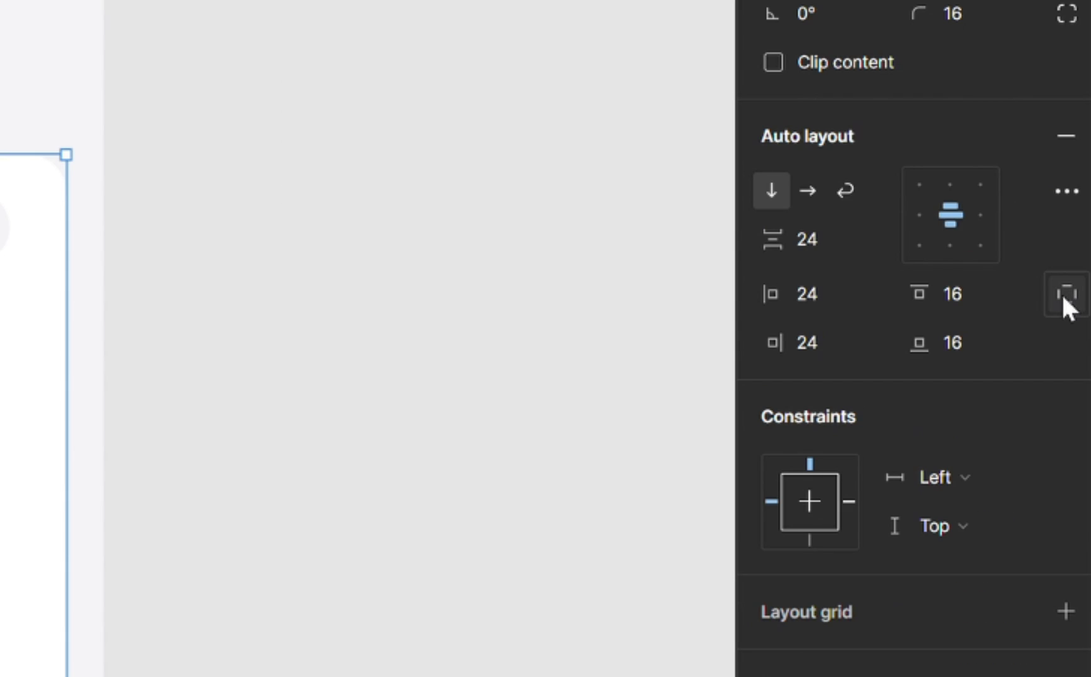
left_click(1061, 292)
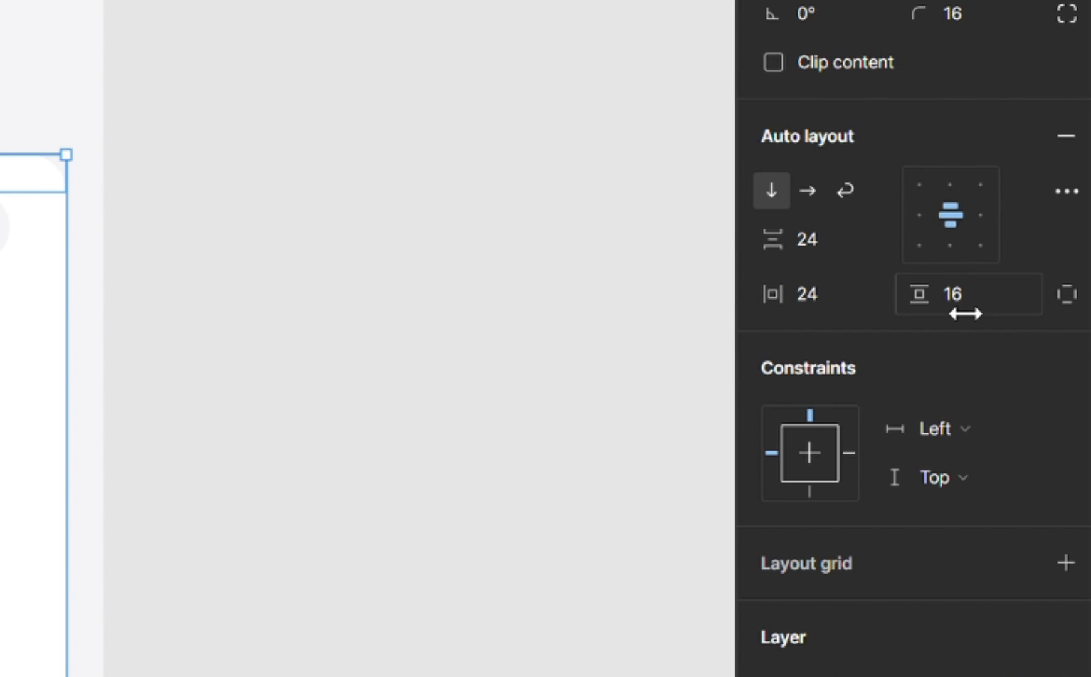
left_click(1063, 294)
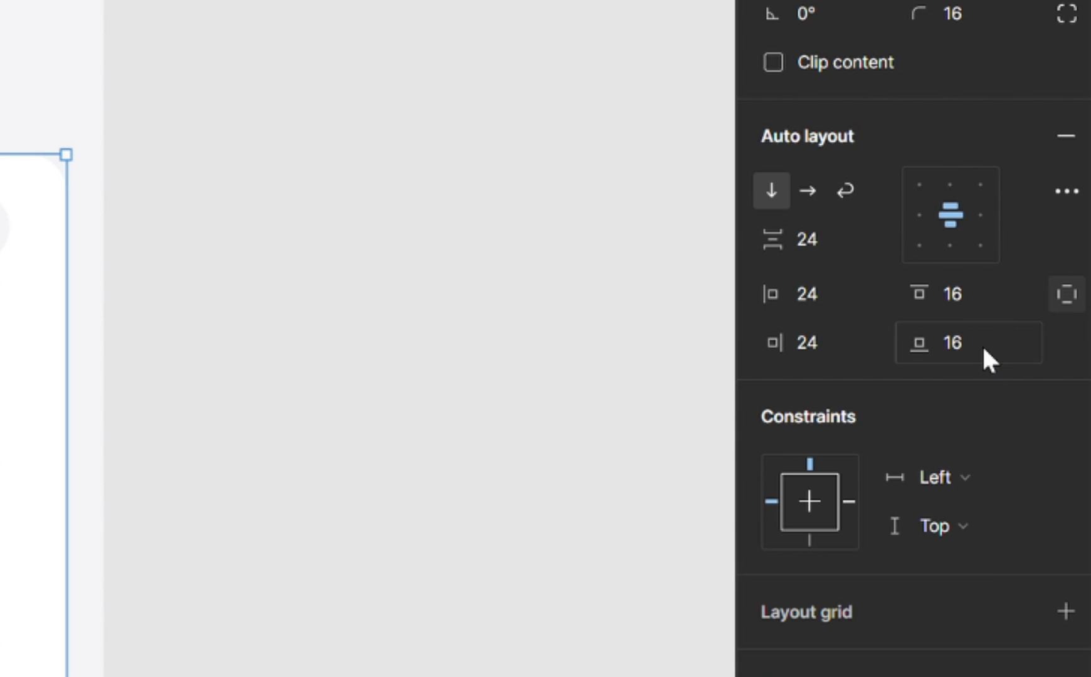
left_click(968, 296)
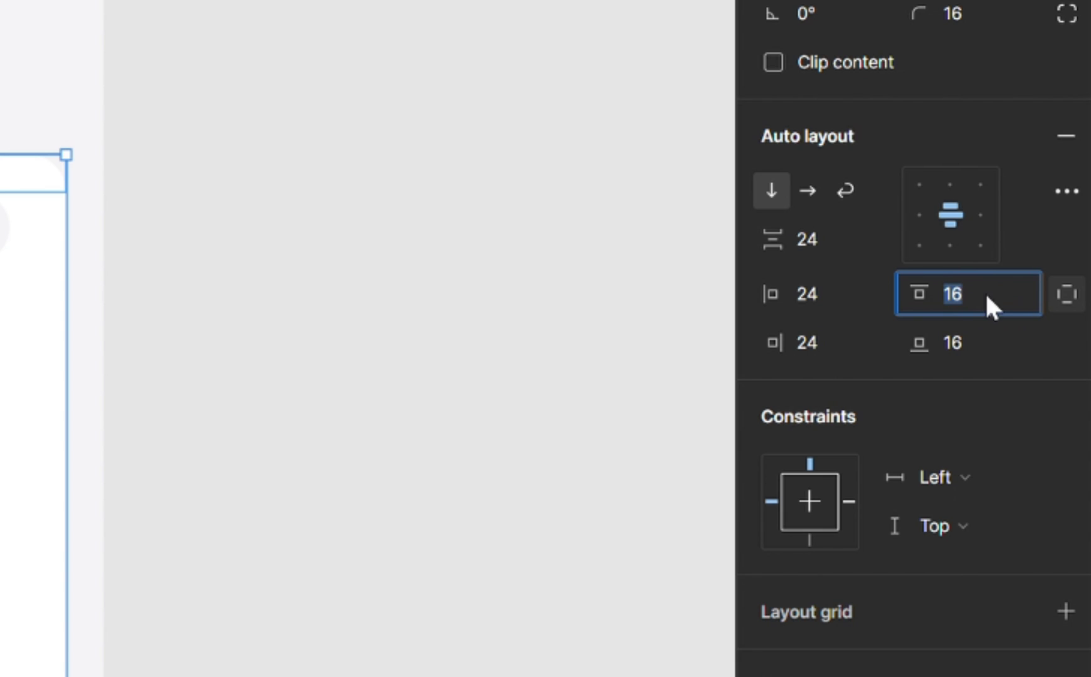
left_click(984, 292)
type("*2")
key("Return")
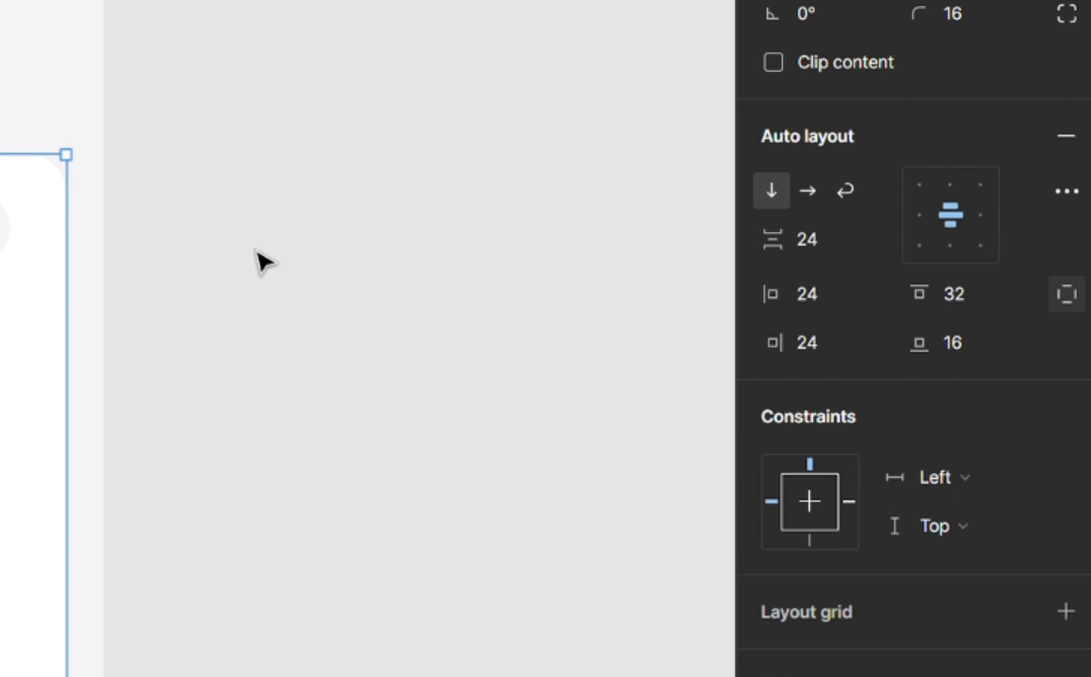
left_click(994, 296)
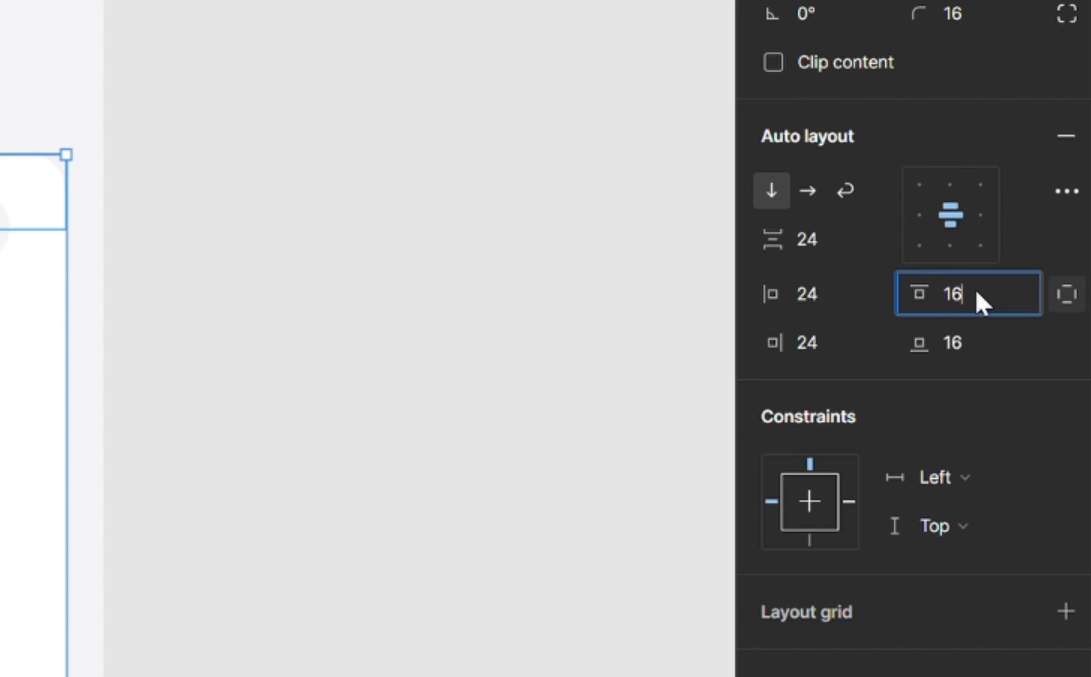
type("16*3")
key("Return")
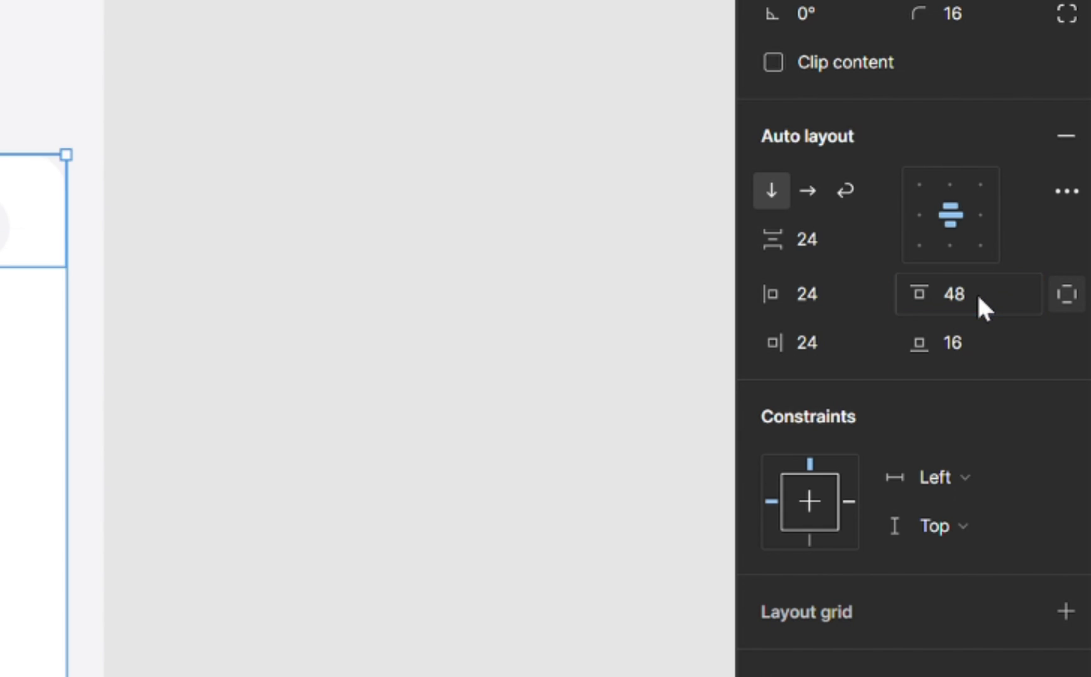
Nudge the location card upward with the arrow key to Y 347.
left_click(713, 294)
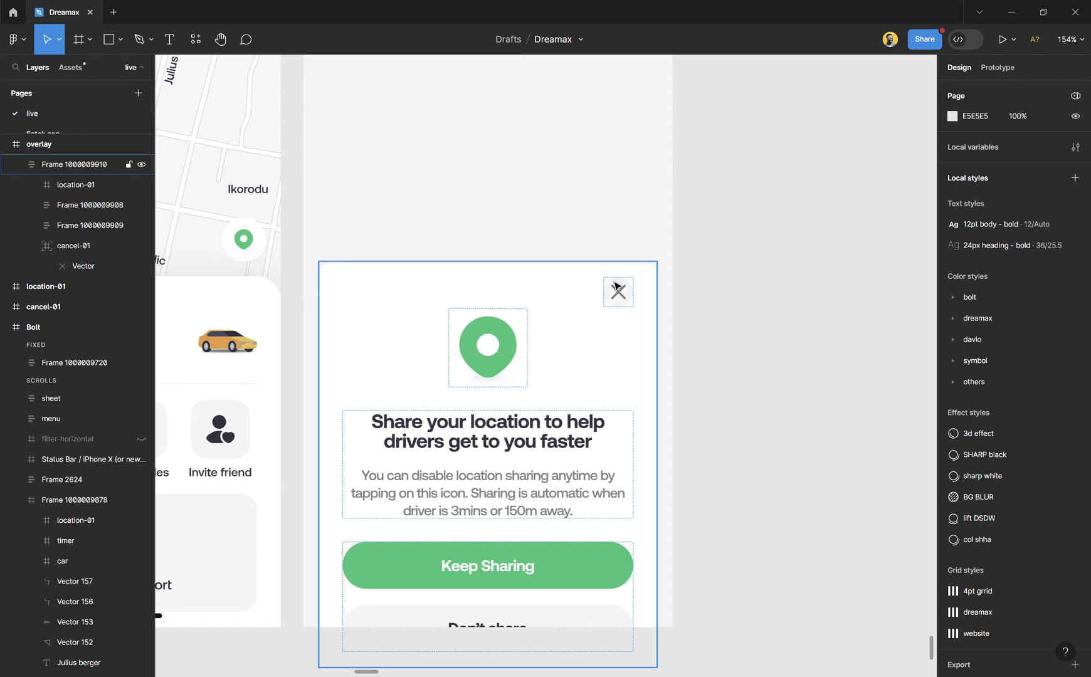
left_click(616, 287)
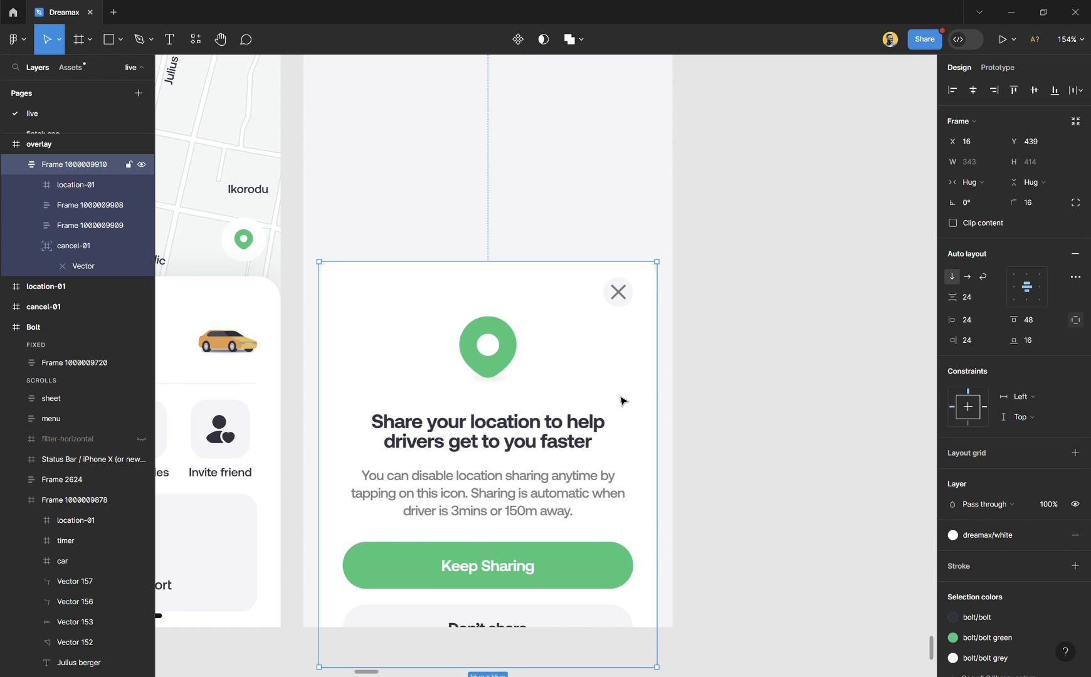
key("Up")
key("Up")
key("Up")
key("Up")
key("Up")
key("Up")
key("Up")
key("Up")
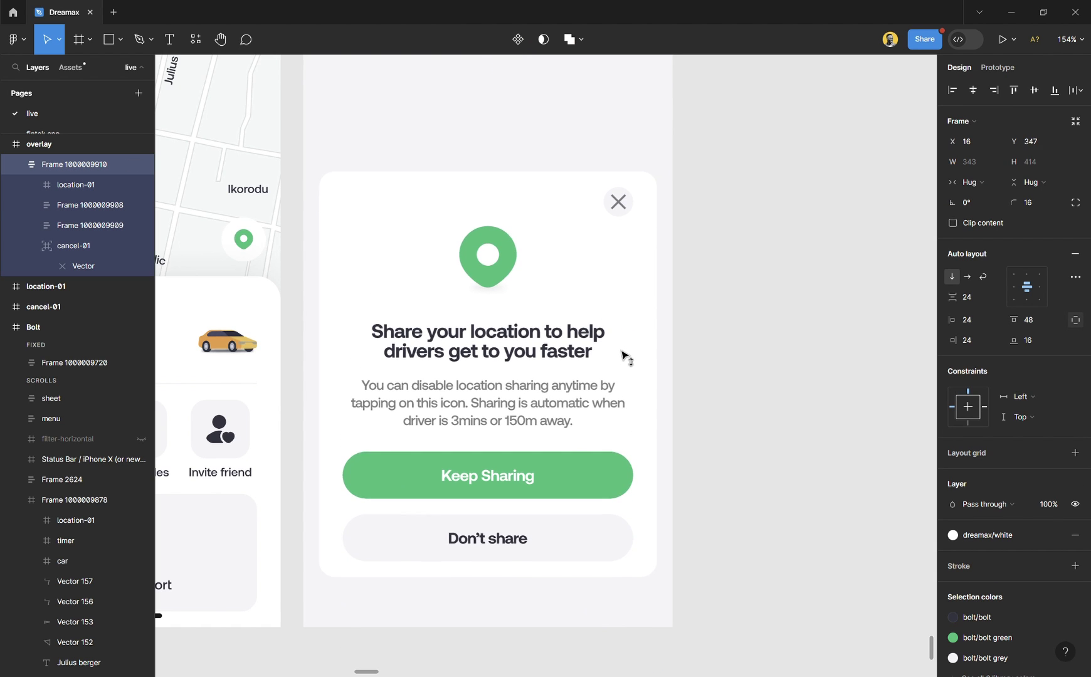
left_click(684, 336)
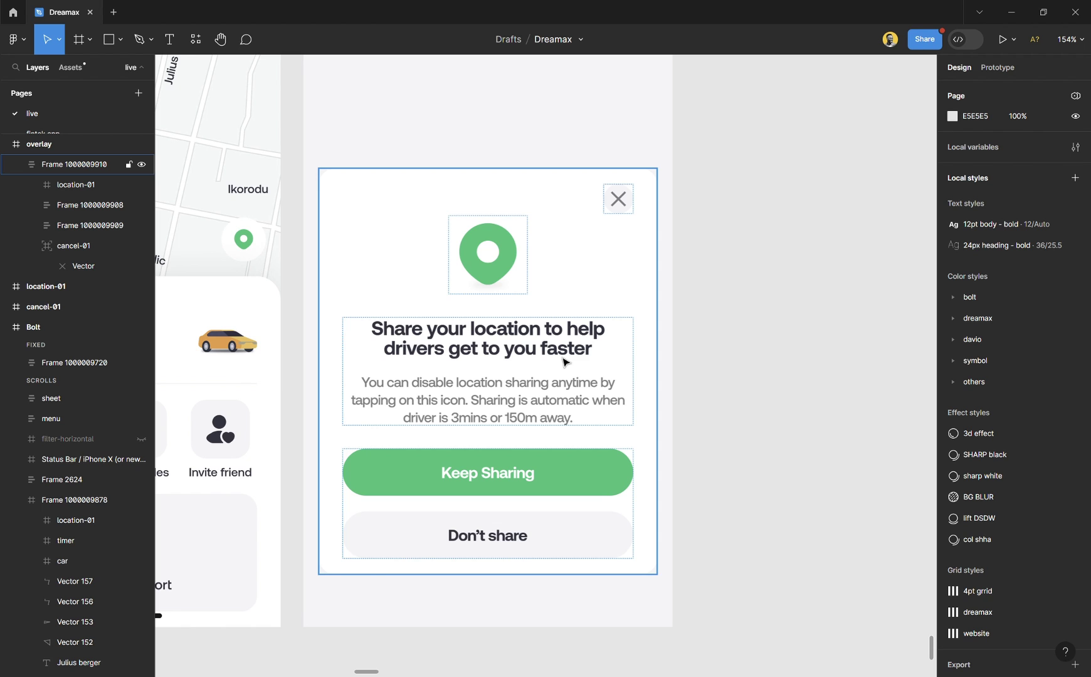
Set the overlay frame's fill hex to 000000 and its fill opacity to 40%.
scroll(585, 438, "down", 3)
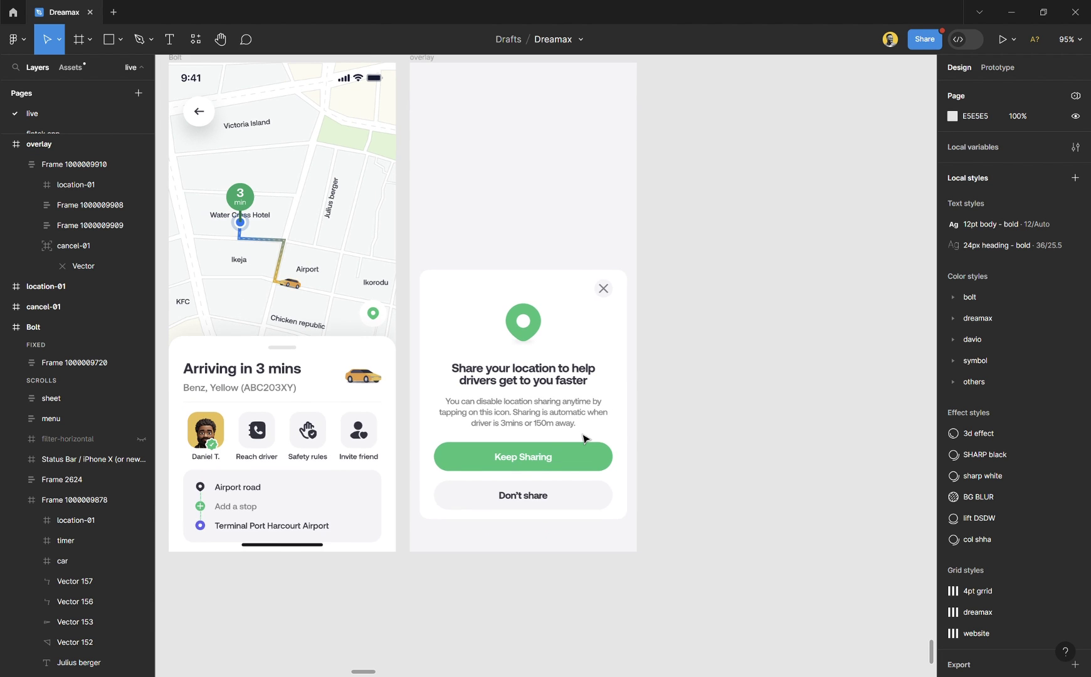
scroll(580, 433, "down", 1)
left_click(442, 103)
left_click(443, 105)
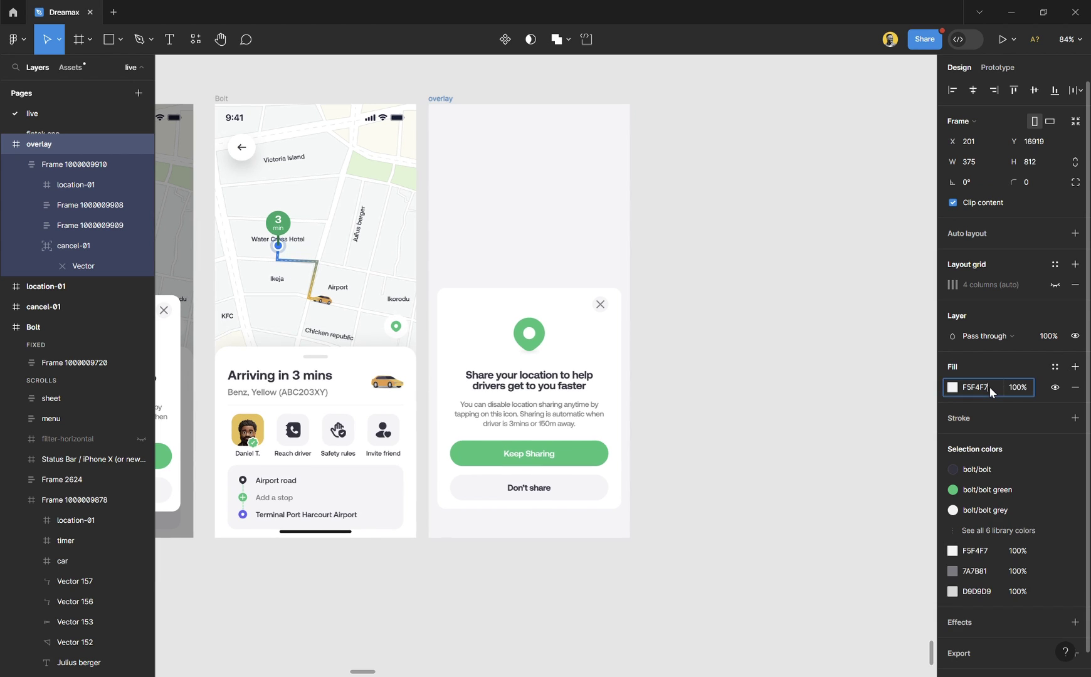
type("000000")
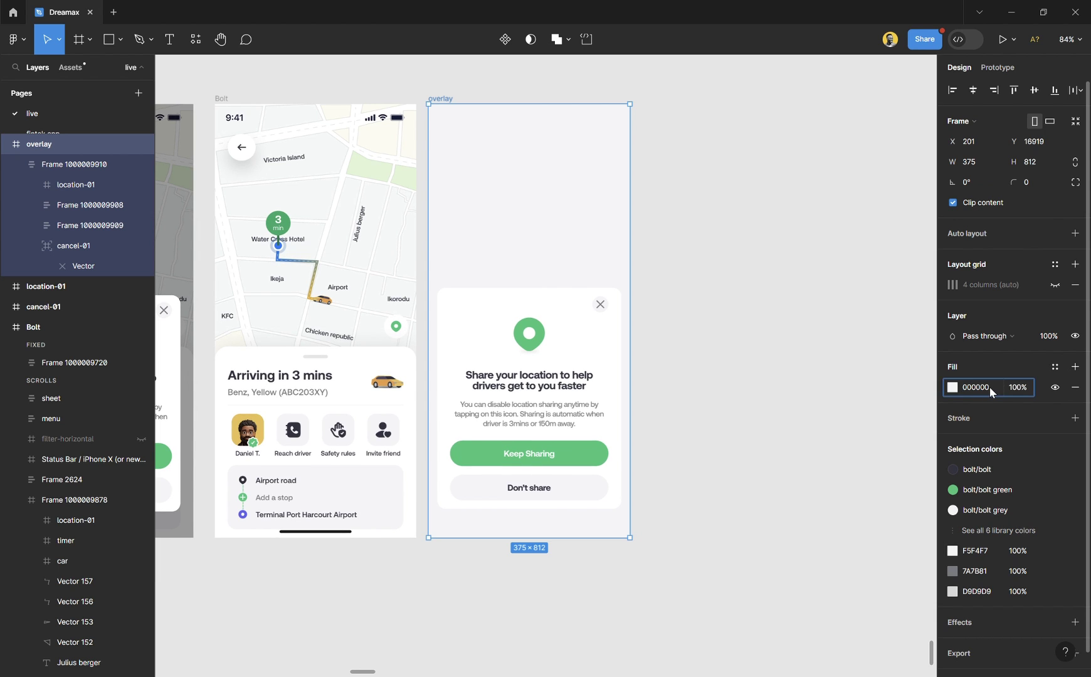
key("Return")
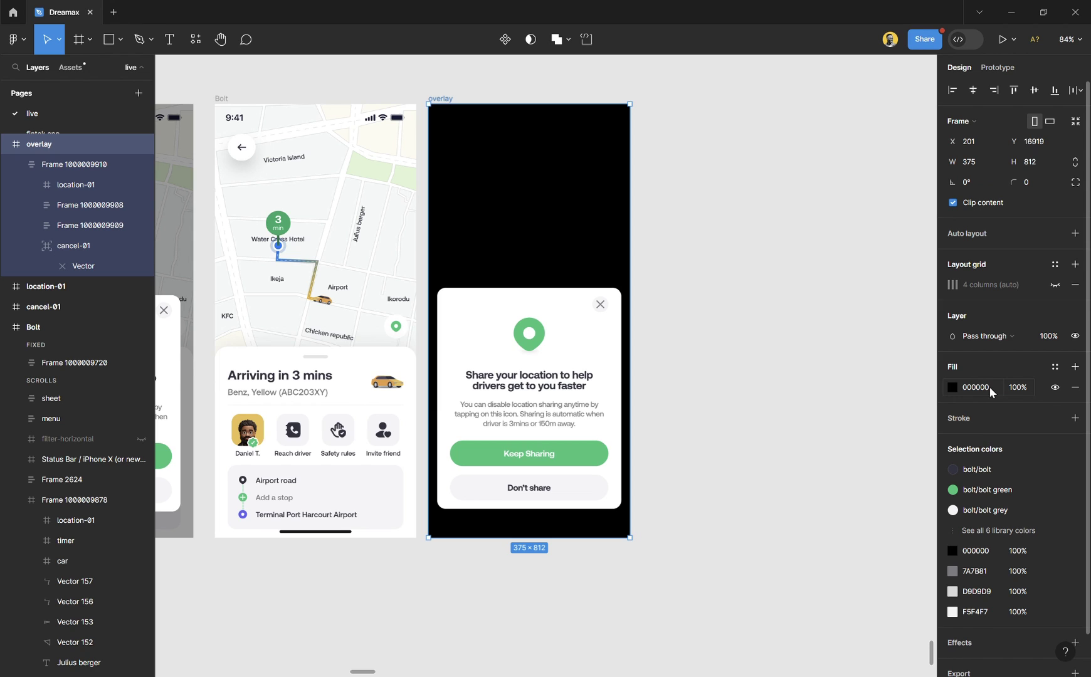
left_click(1011, 388)
type("40")
key("Return")
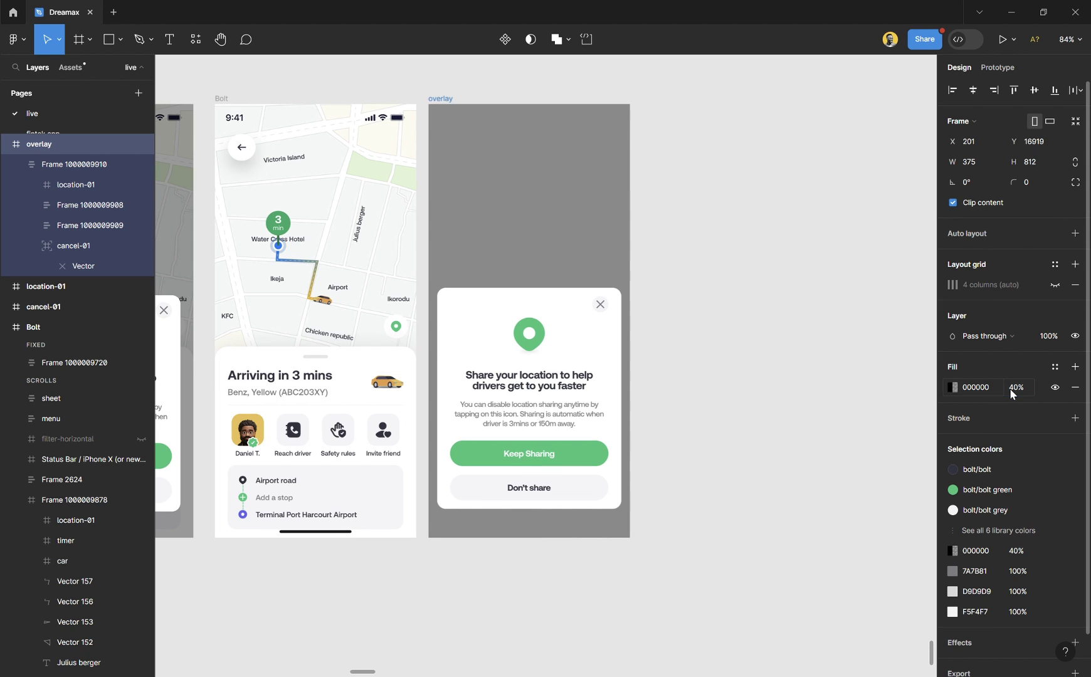
scroll(449, 143, "up", 3)
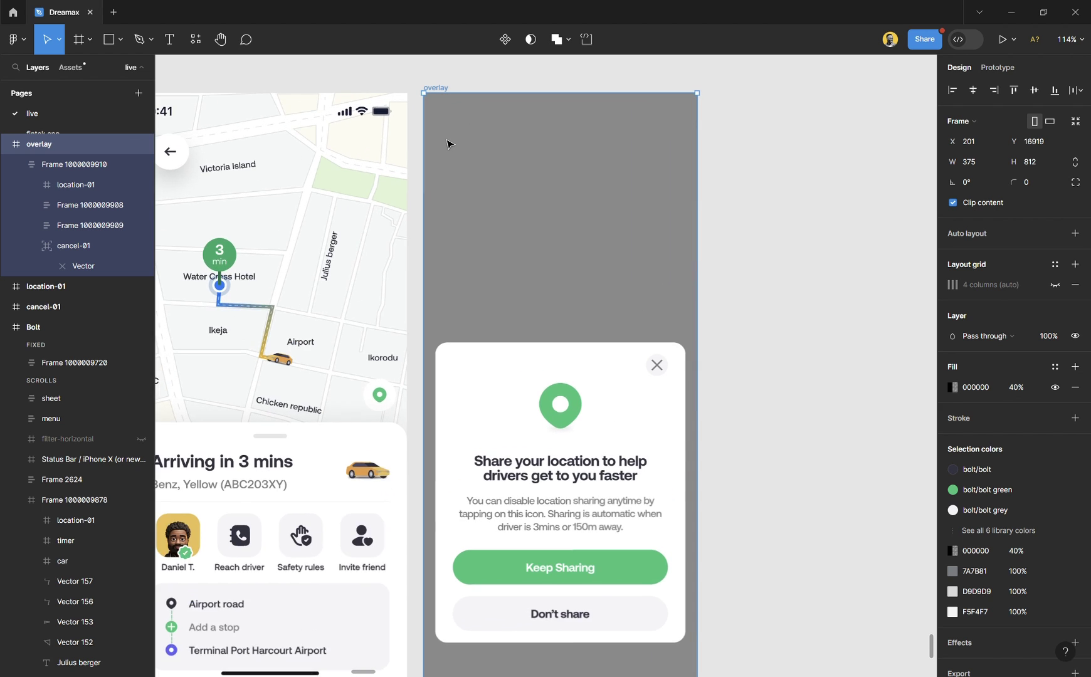
Move the overlay frame into the Bolt screen and align it at X 0, Y 0.
key("Delete")
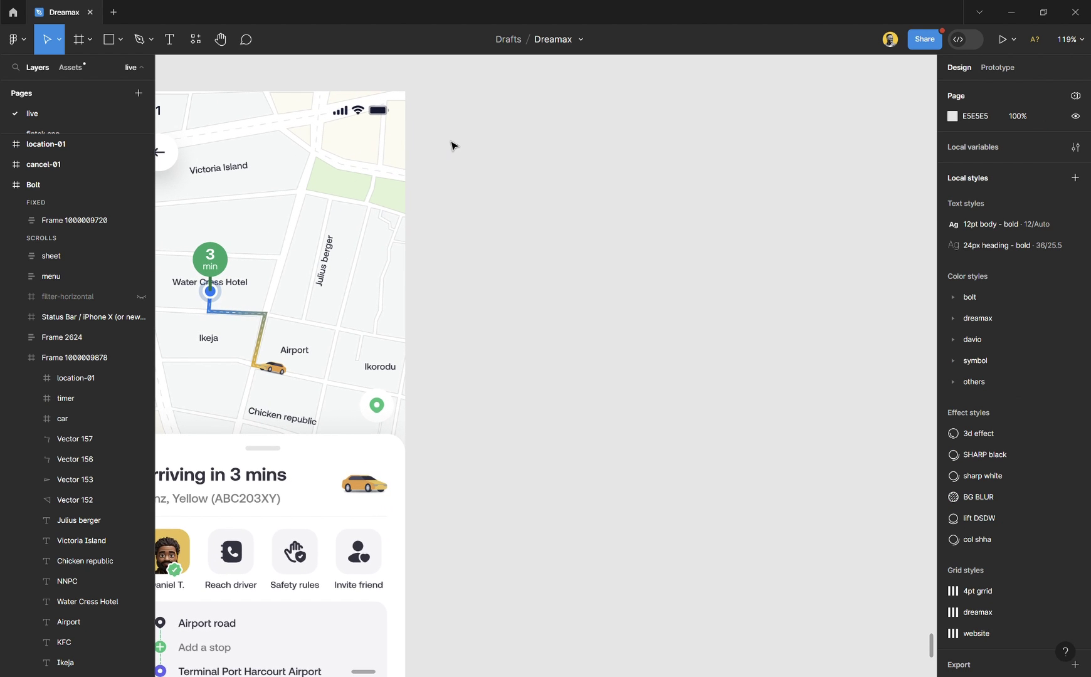
scroll(453, 143, "left", 3)
scroll(462, 148, "down", 2)
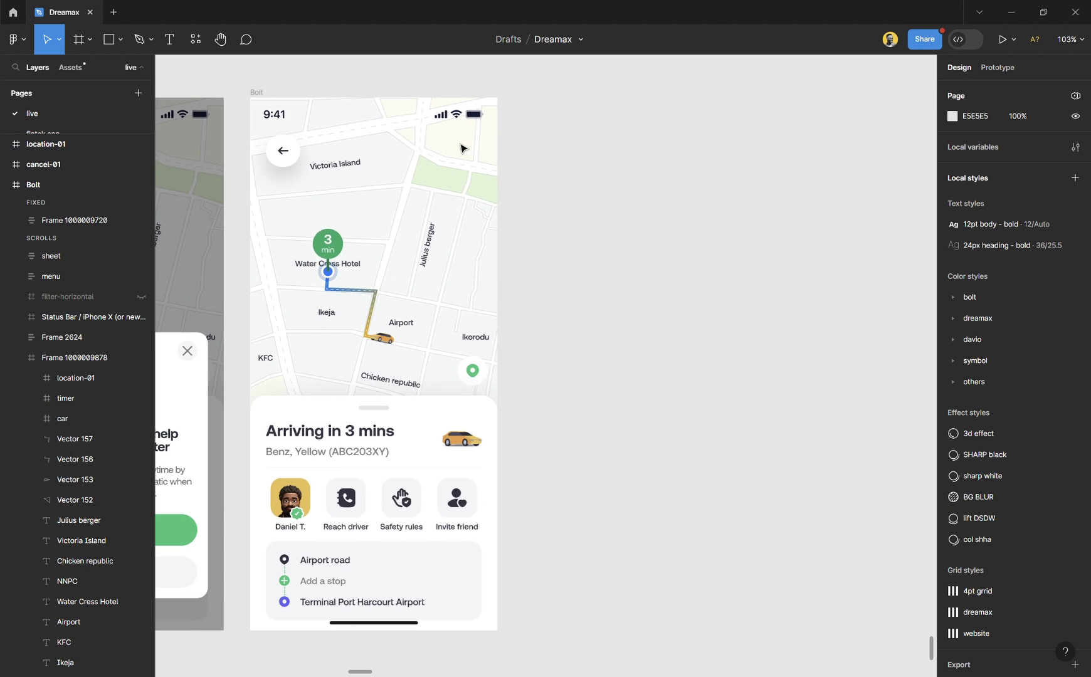
left_click(256, 92)
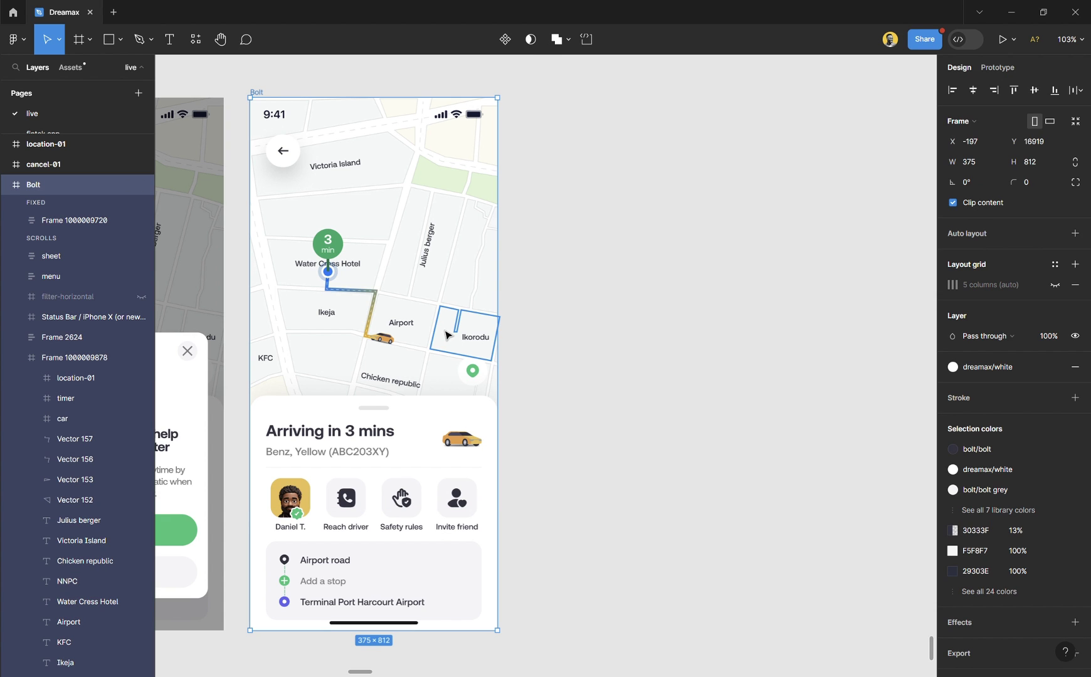
key("ctrl+z")
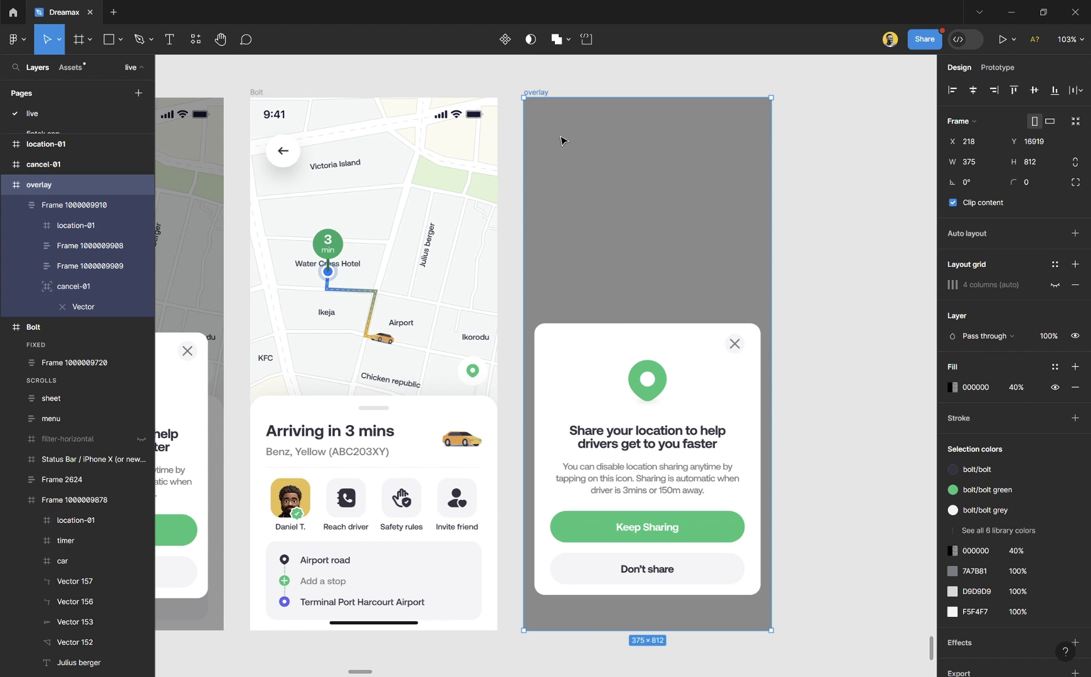
left_click_drag(562, 138, 474, 139)
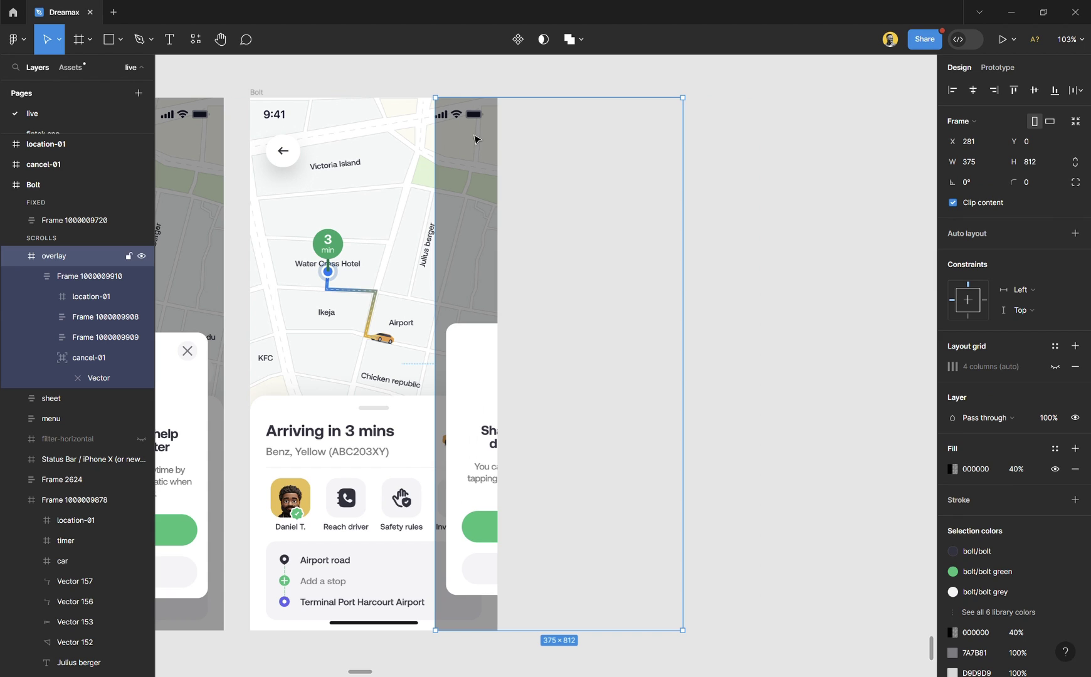
left_click(972, 94)
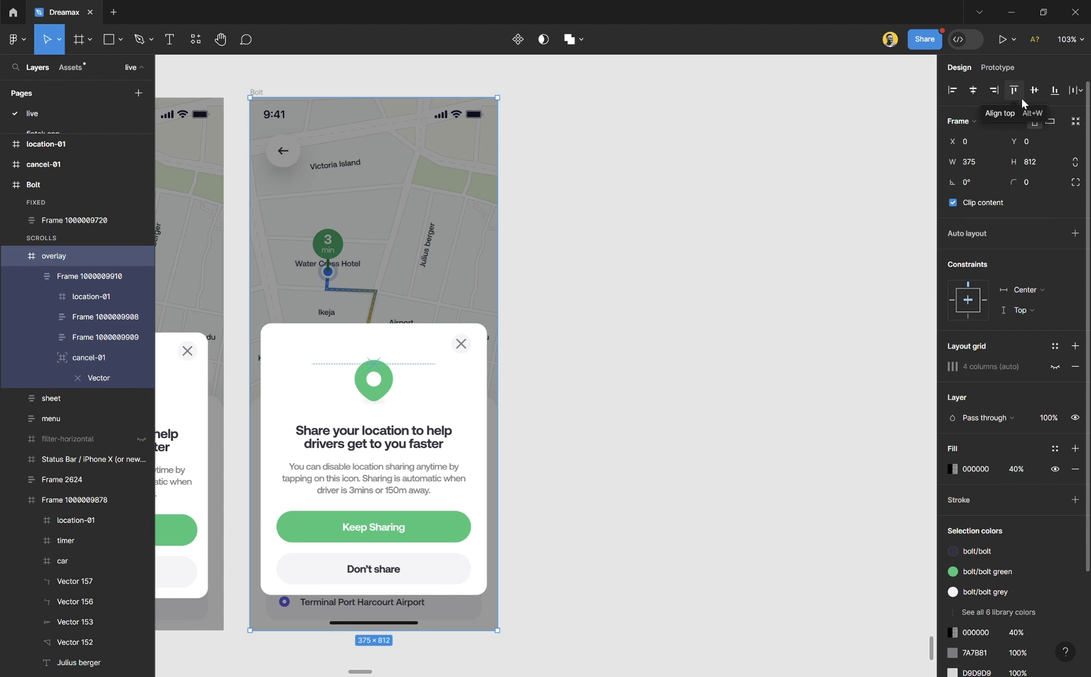
left_click(665, 306)
scroll(376, 195, "left", 5)
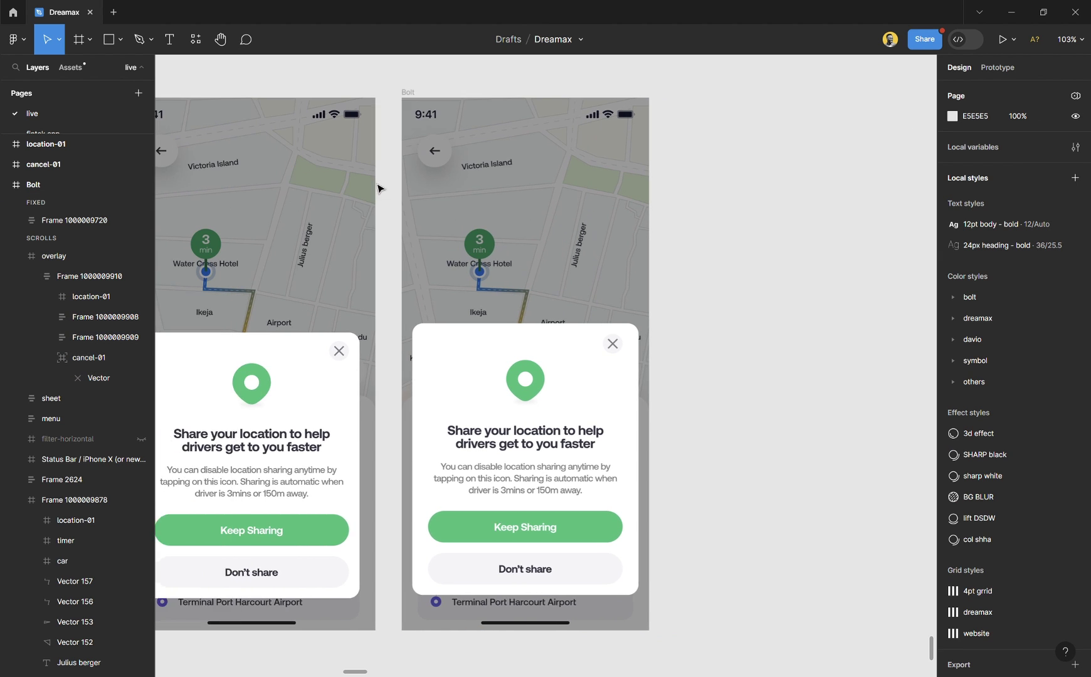
scroll(455, 226, "down", 2)
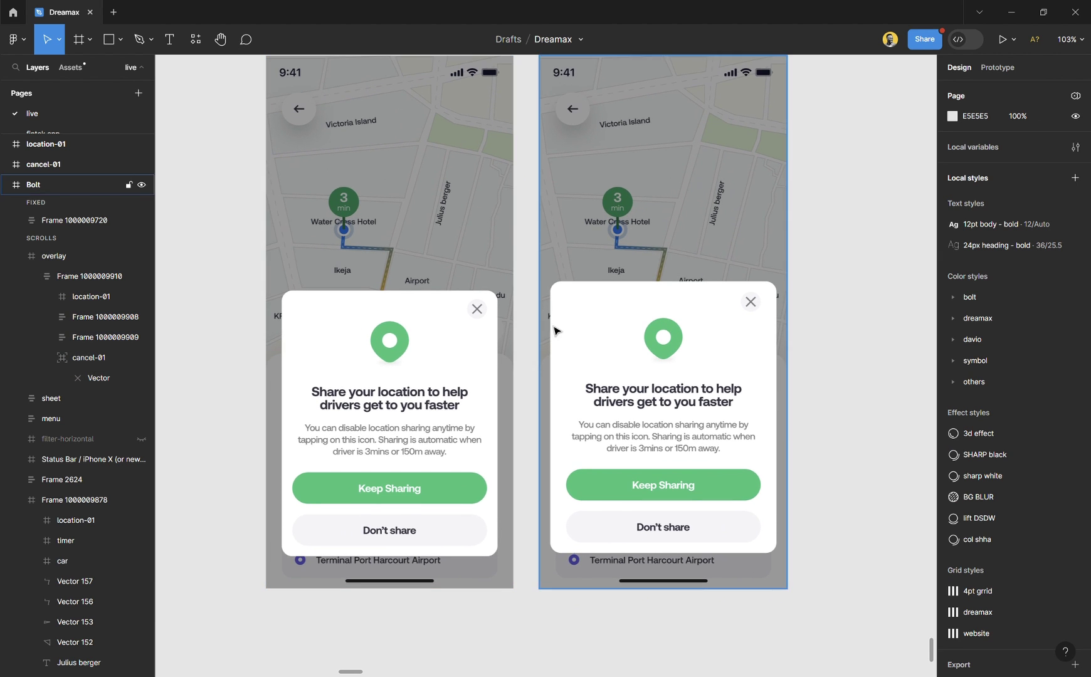
scroll(554, 326, "down", 2)
scroll(608, 329, "up", 1)
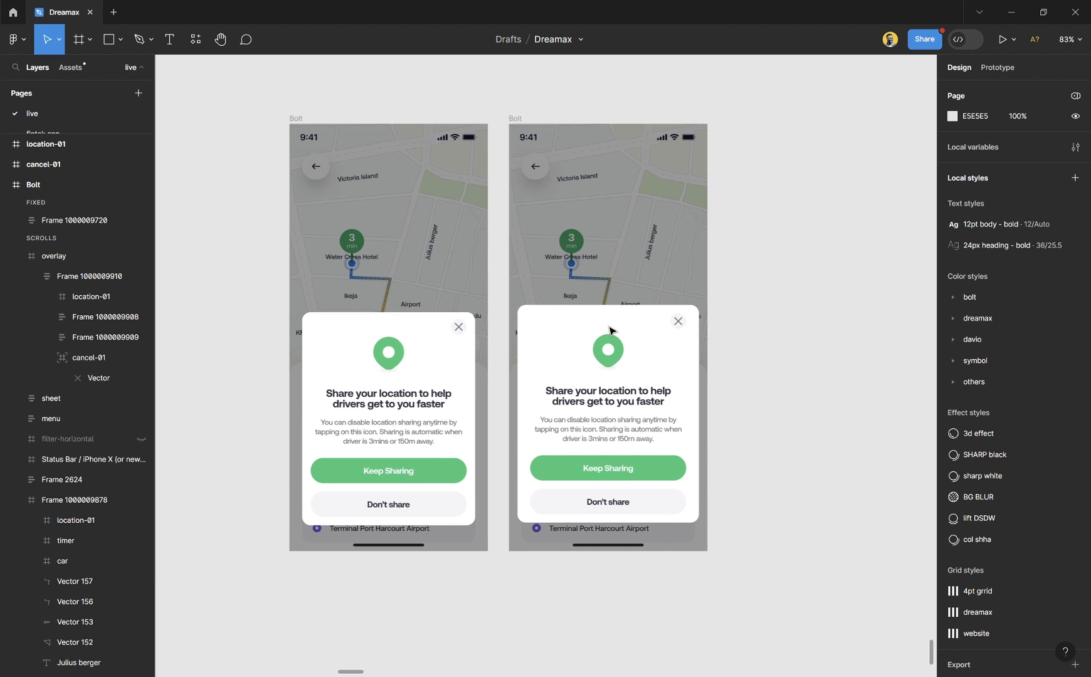
scroll(645, 378, "down", 1)
scroll(652, 402, "up", 3)
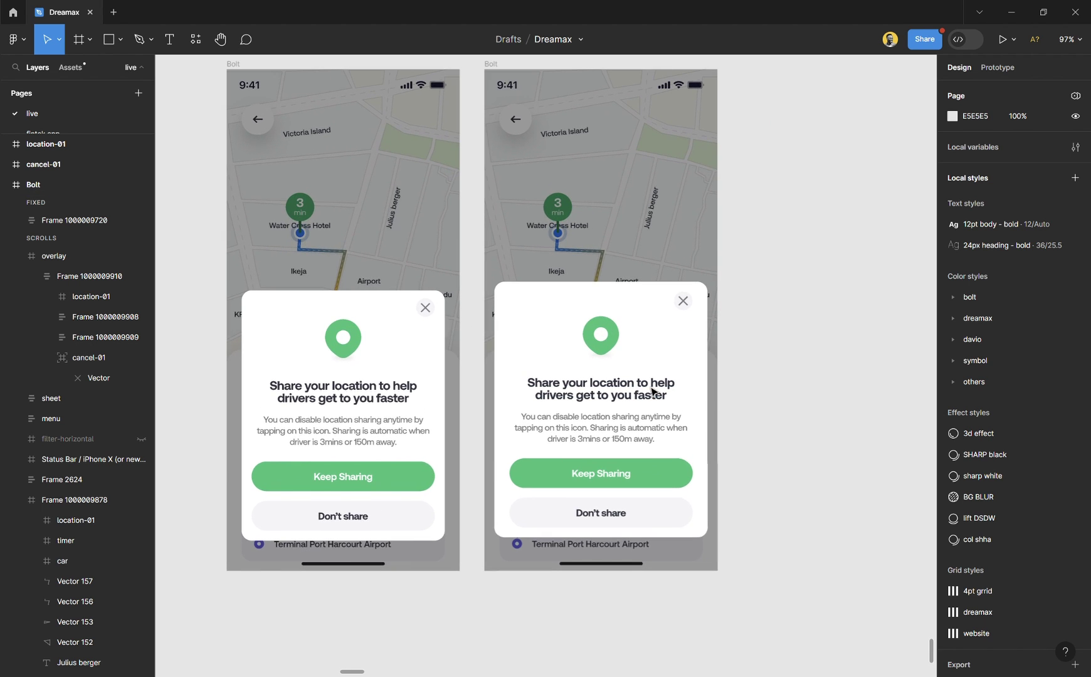
scroll(652, 395, "up", 1)
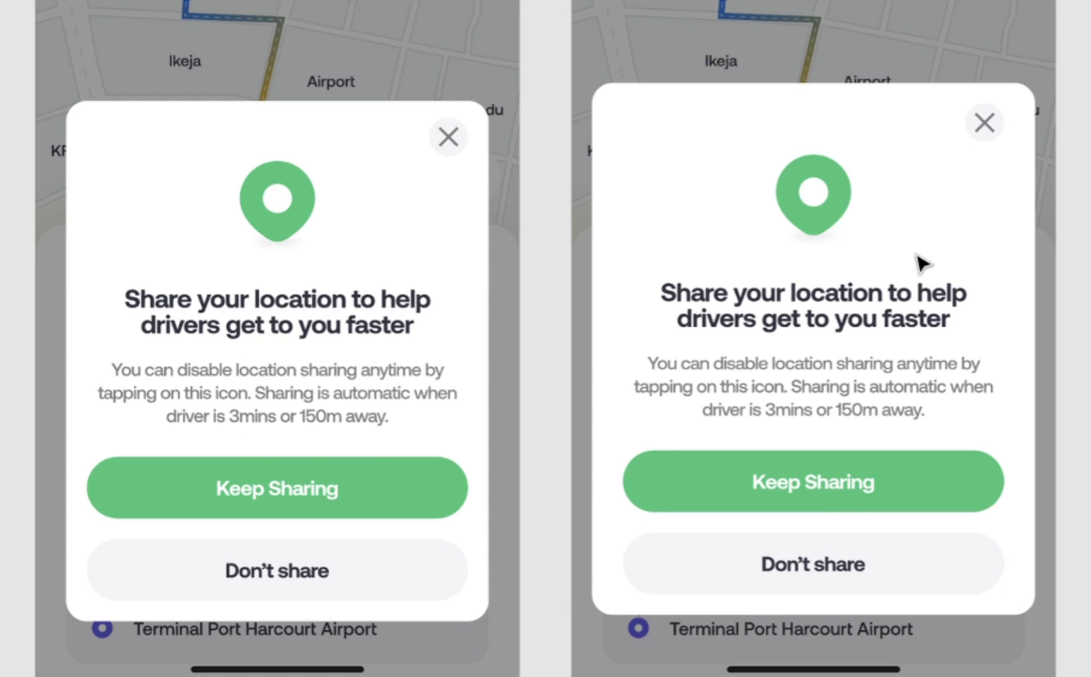